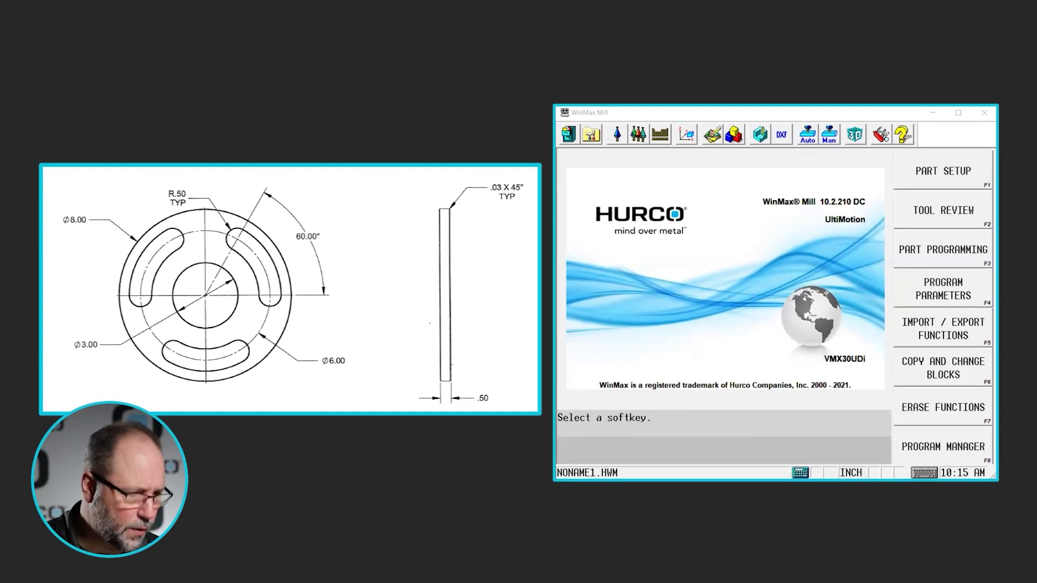
- Create a new program in the program manager
{"action": "left_click", "coordinate": [568, 135]}
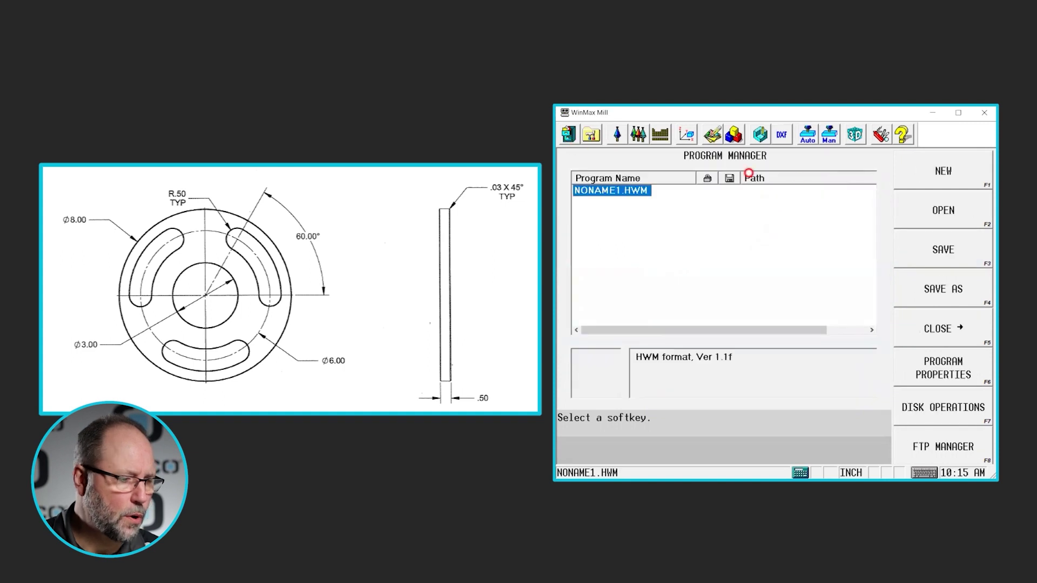
{"action": "left_click", "coordinate": [925, 173]}
{"action": "left_click", "coordinate": [951, 173]}
{"action": "left_click", "coordinate": [586, 207]}
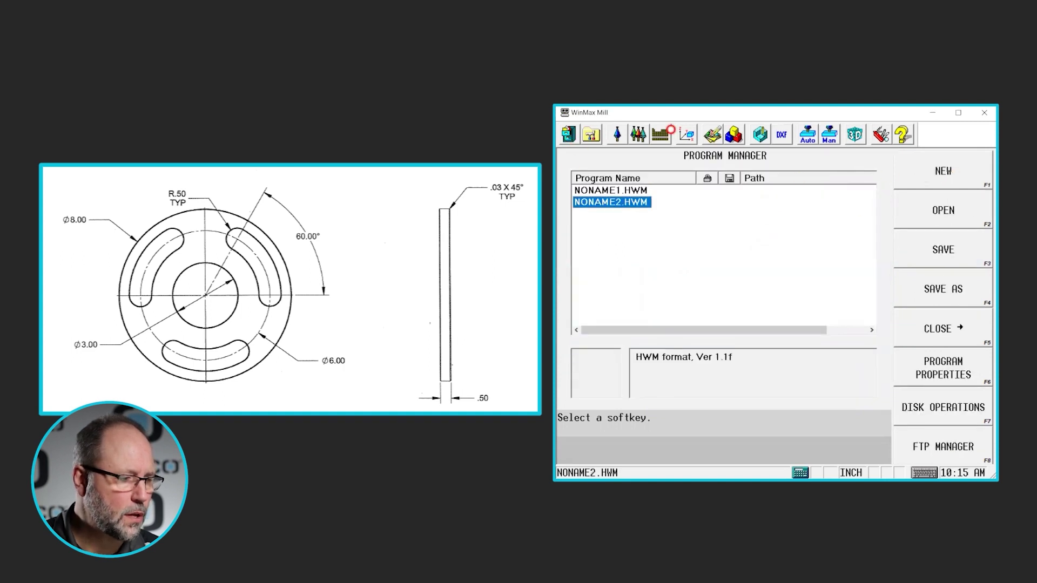
- Set the part's stock geometry to a cylinder with manual stock sizing turned on
{"action": "left_click", "coordinate": [687, 134]}
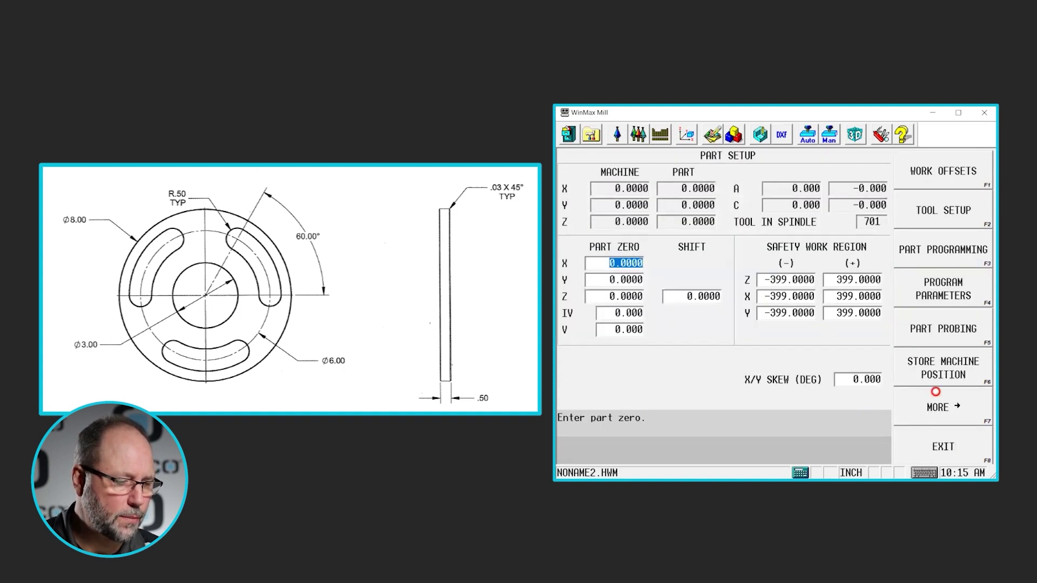
{"action": "left_click", "coordinate": [946, 406]}
{"action": "left_click", "coordinate": [957, 176]}
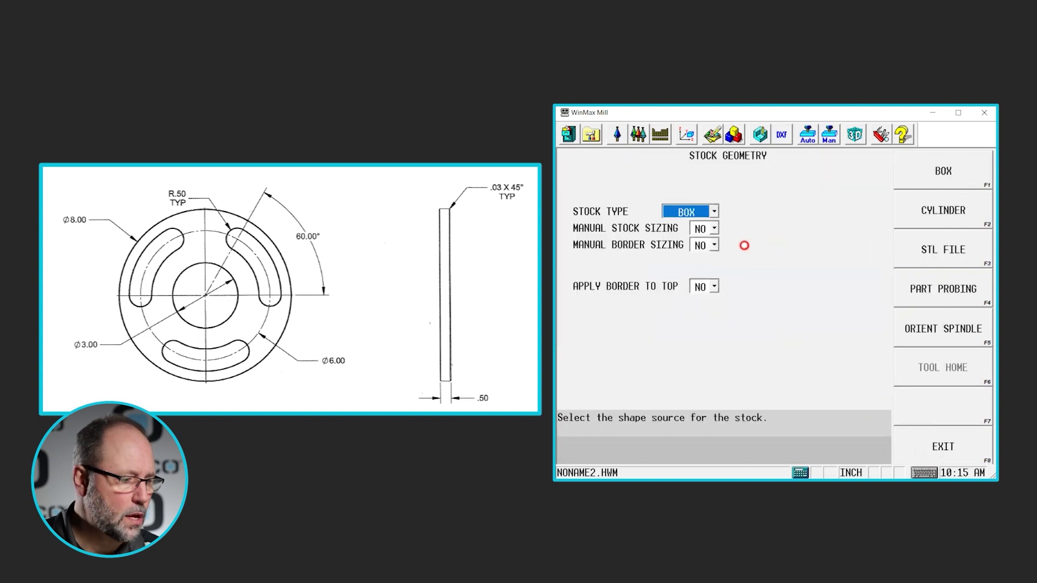
{"action": "left_click", "coordinate": [713, 211]}
{"action": "left_click", "coordinate": [711, 249]}
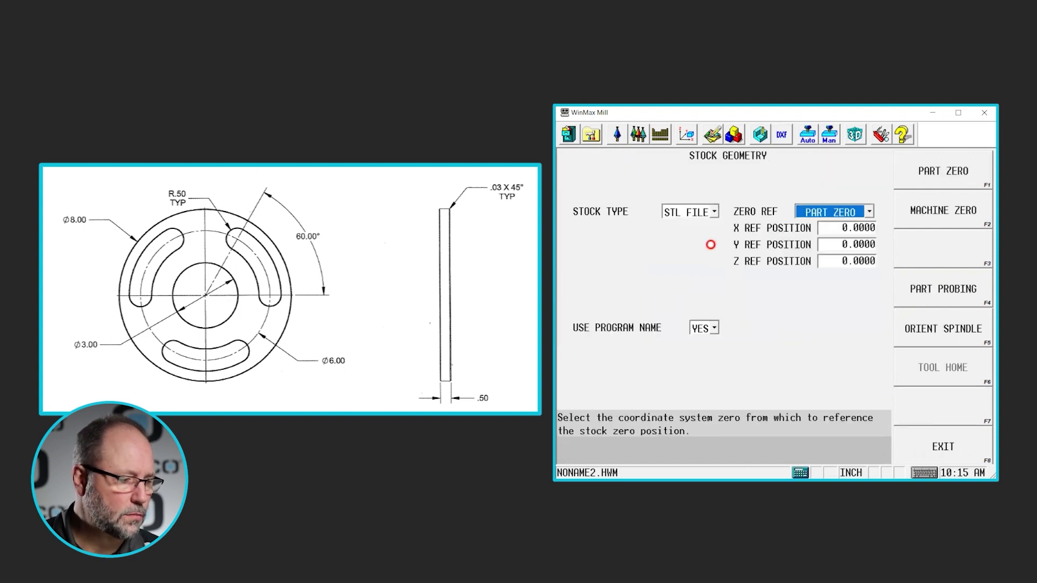
{"action": "left_click", "coordinate": [713, 211]}
{"action": "left_click", "coordinate": [712, 239]}
{"action": "left_click", "coordinate": [714, 231]}
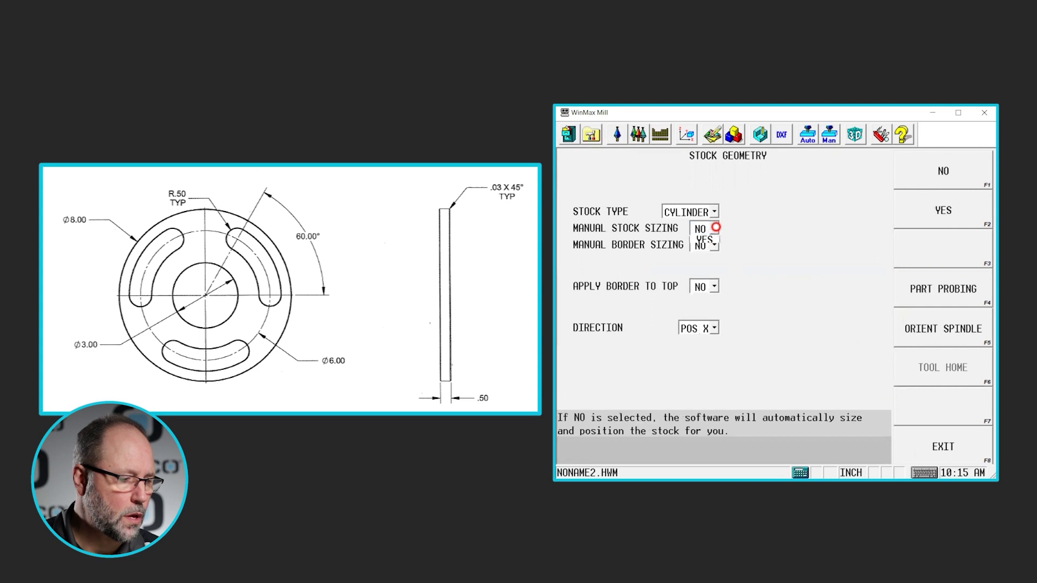
{"action": "left_click", "coordinate": [709, 253]}
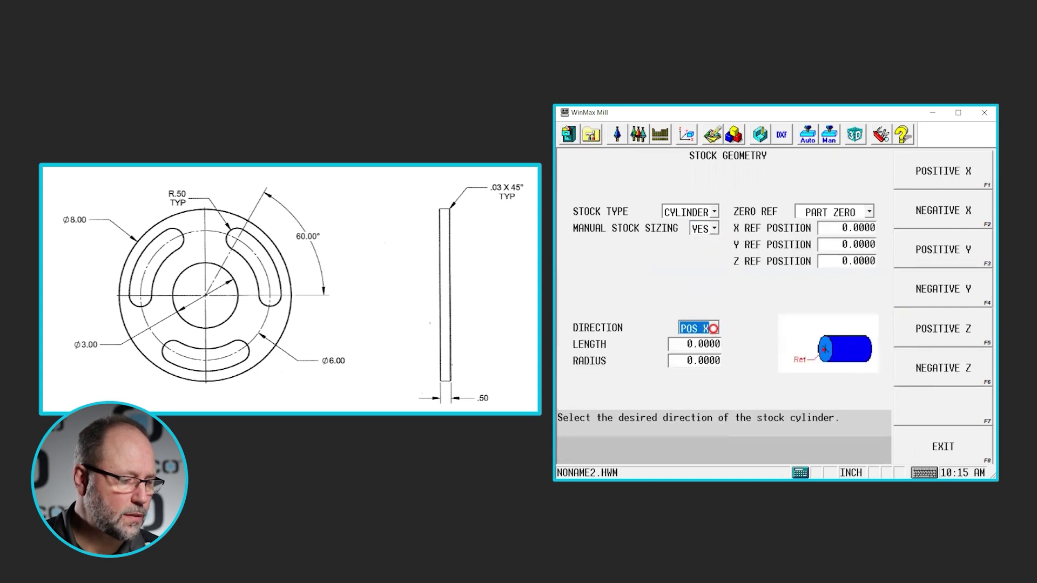
- Orient the stock cylinder in negative Z and give it a length of 0.5 and a radius of 4 inches
{"action": "left_click", "coordinate": [713, 328]}
{"action": "left_click", "coordinate": [703, 403]}
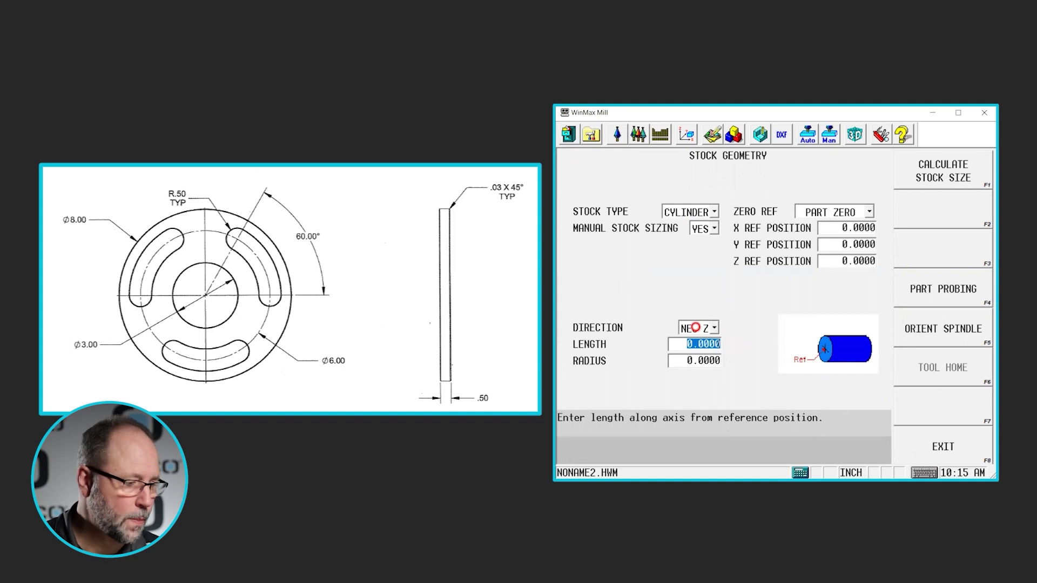
{"action": "type", "text": ".5"}
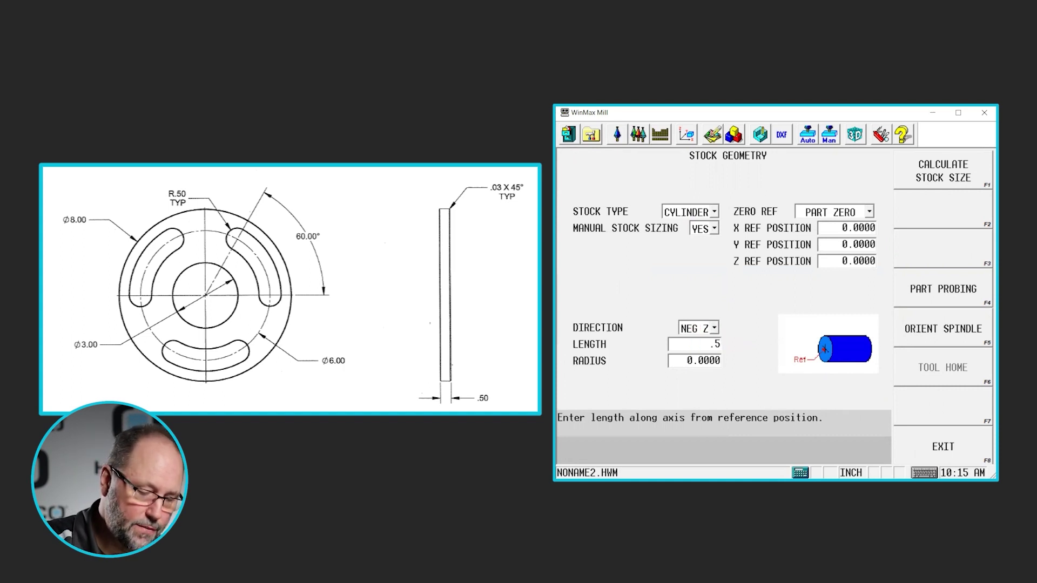
{"action": "key", "text": "Return"}
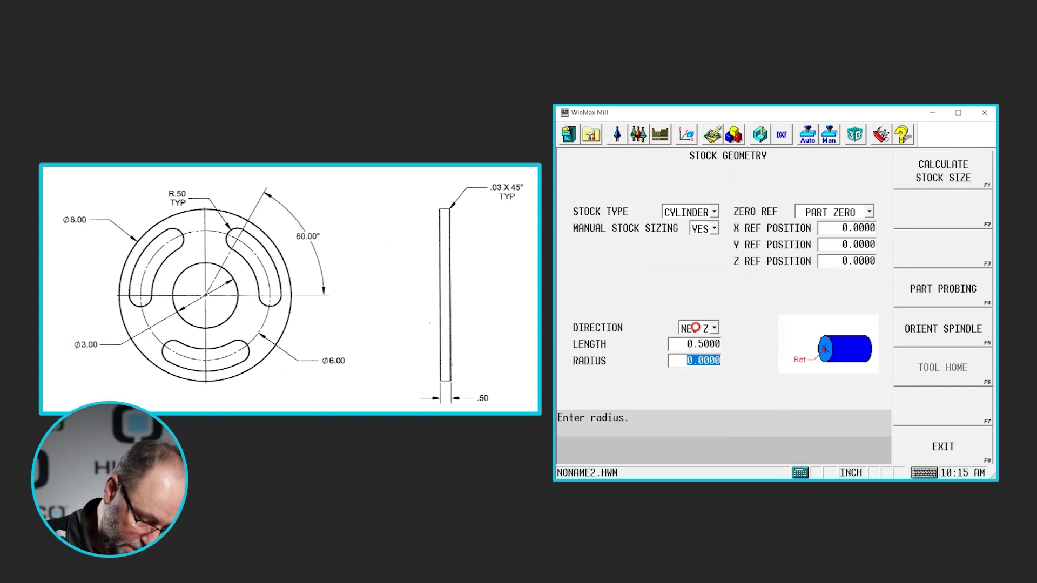
{"action": "type", "text": "4"}
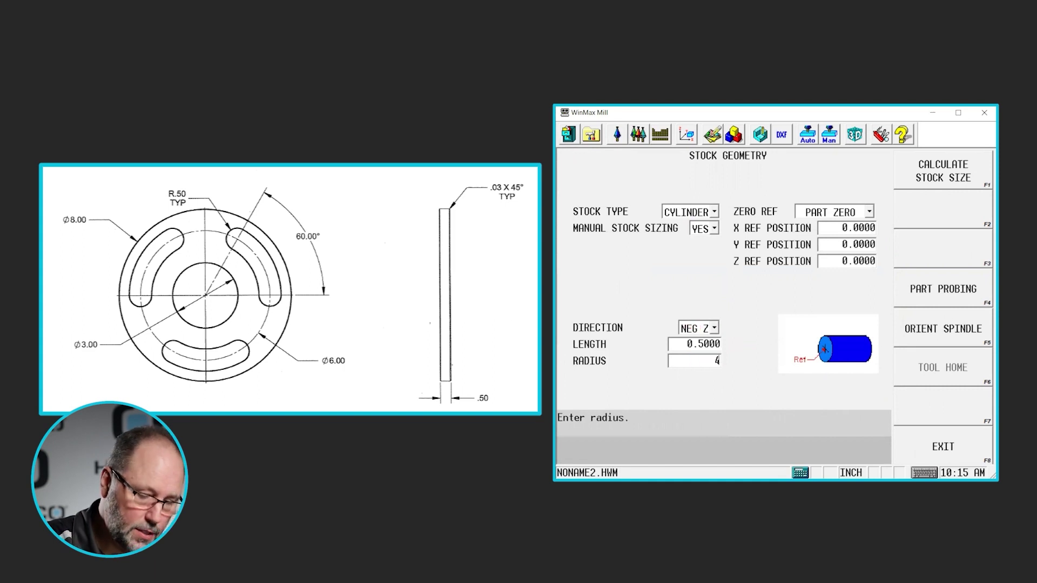
{"action": "key", "text": "Return"}
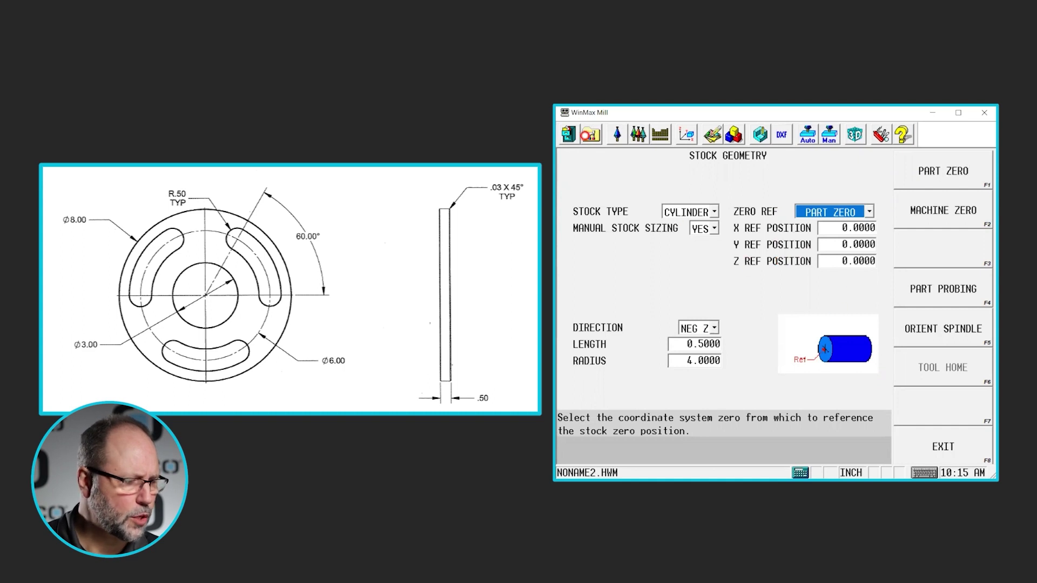
- Add a milling slot block to the part program
{"action": "left_click", "coordinate": [591, 134]}
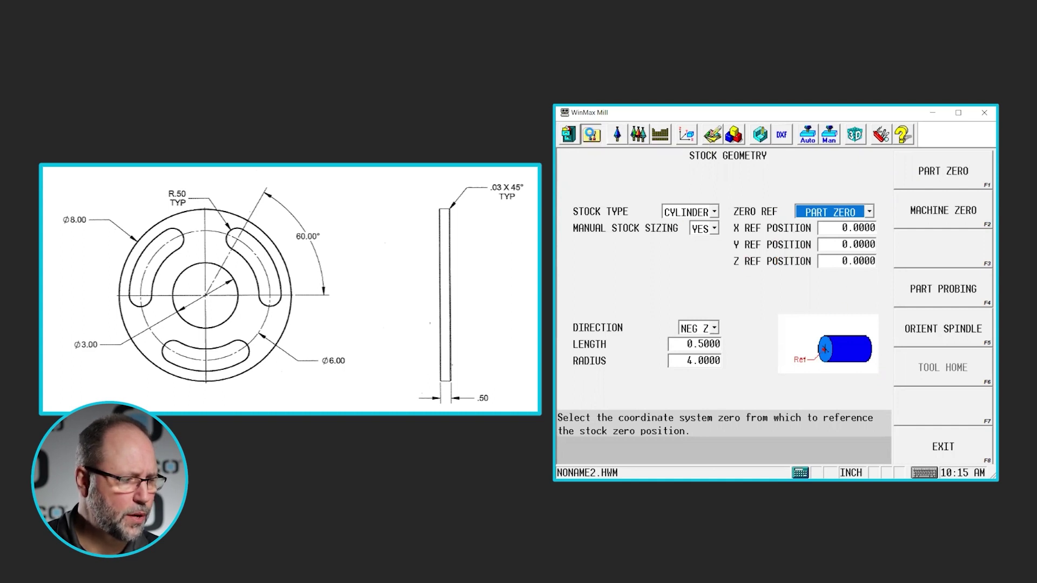
{"action": "left_click", "coordinate": [947, 257]}
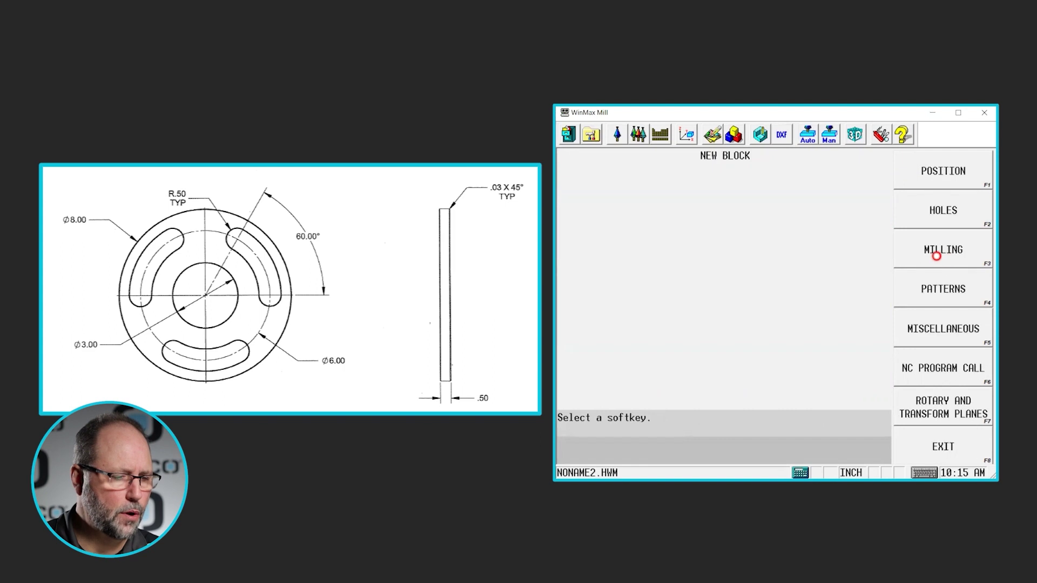
{"action": "left_click", "coordinate": [940, 252]}
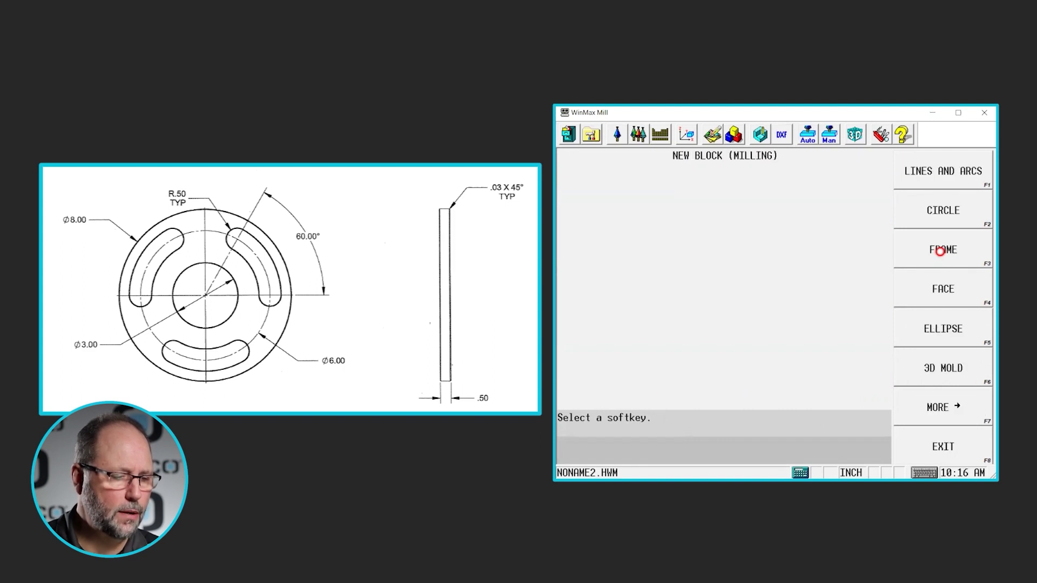
{"action": "left_click", "coordinate": [949, 405]}
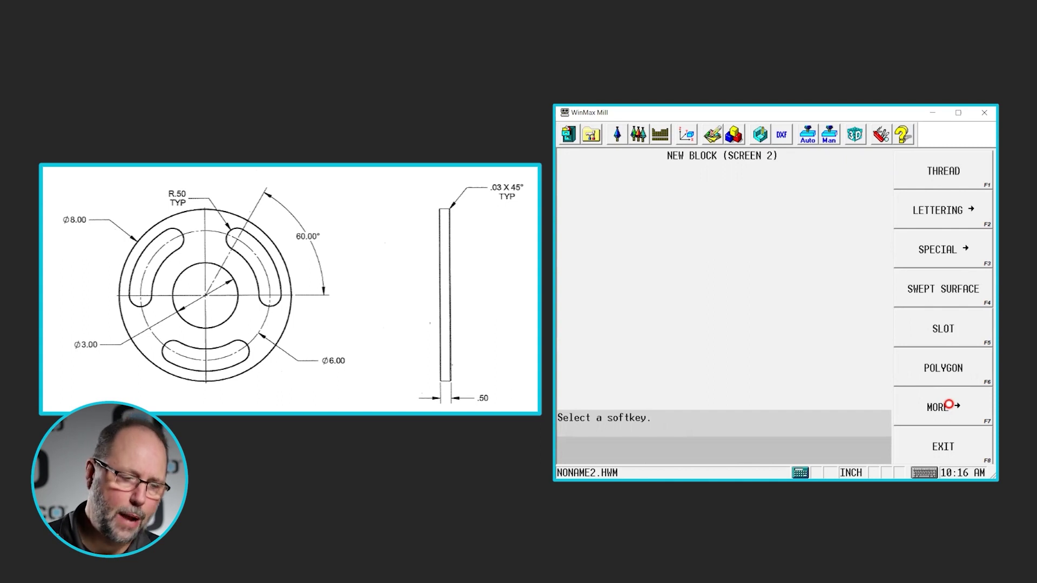
{"action": "left_click", "coordinate": [944, 330]}
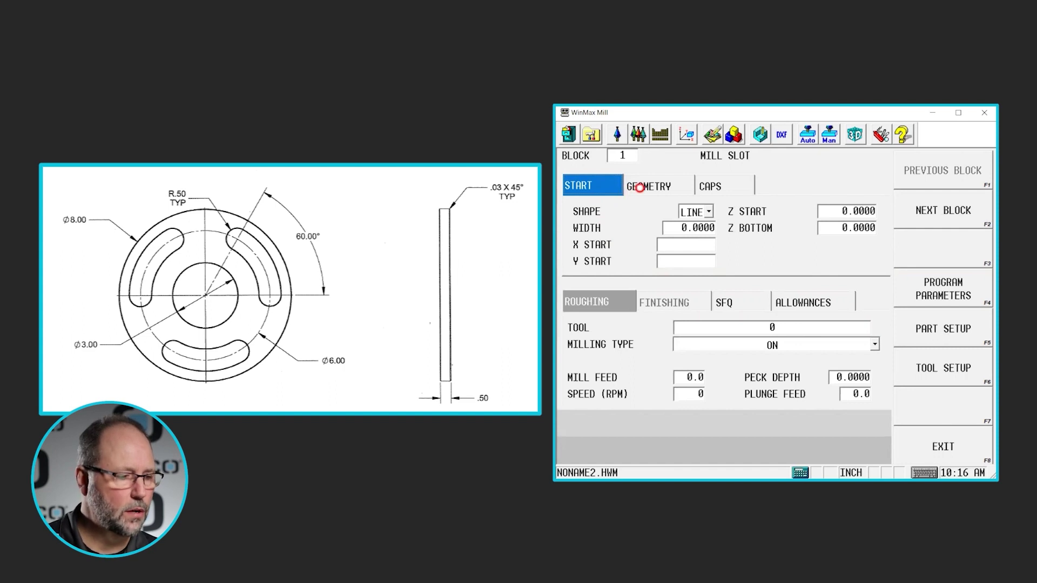
- Set the slot's shape to Arc with width 1, X start 3 and Y start 0
{"action": "left_click", "coordinate": [640, 188]}
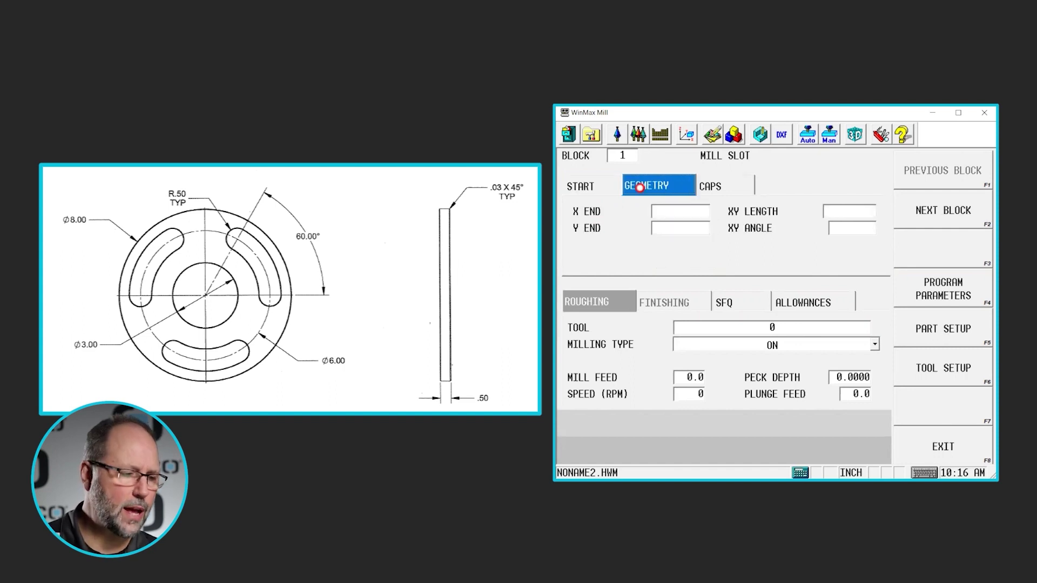
{"action": "left_click", "coordinate": [713, 188]}
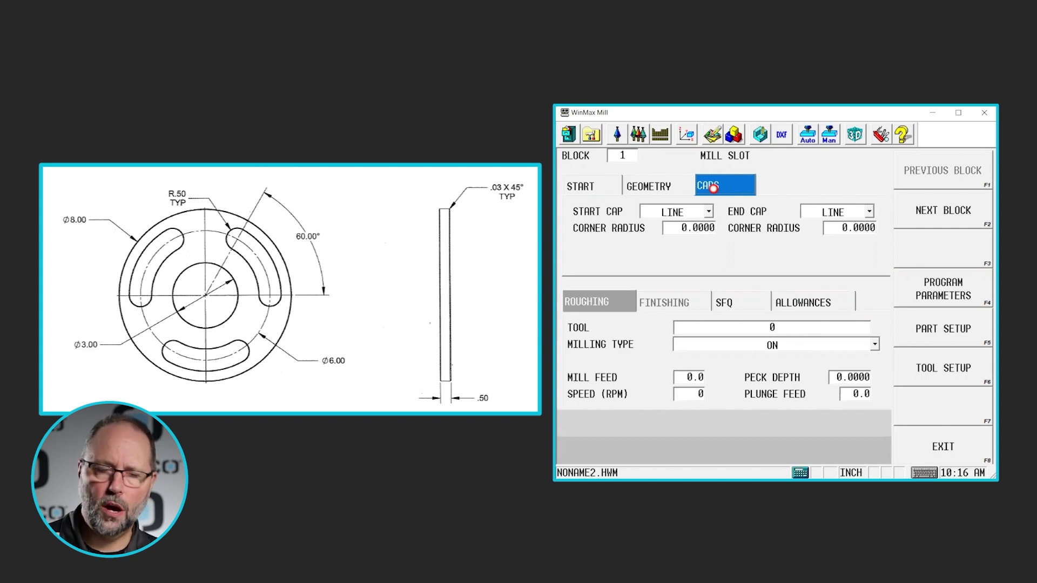
{"action": "left_click", "coordinate": [593, 186]}
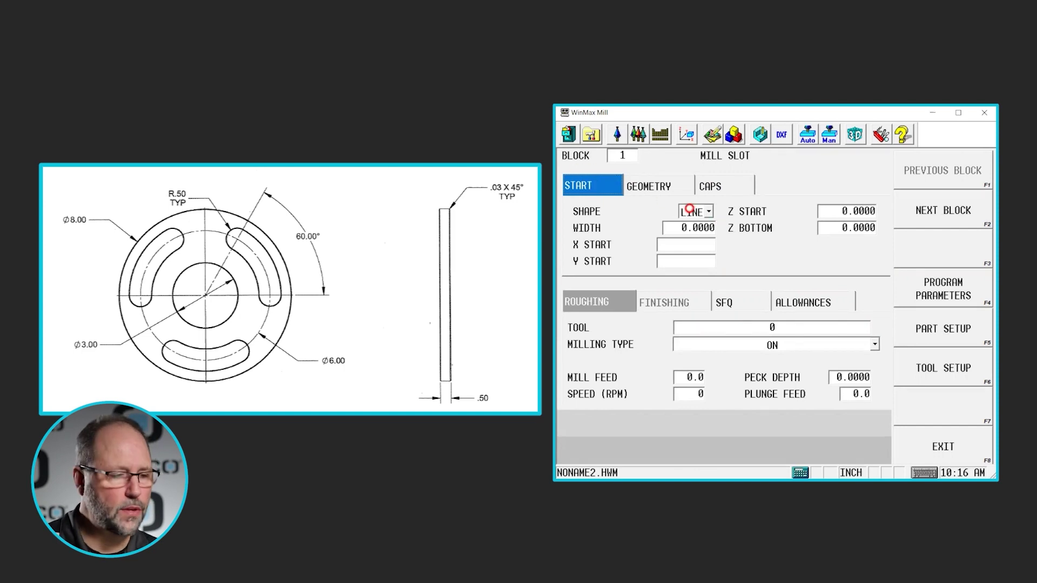
{"action": "left_click", "coordinate": [709, 211]}
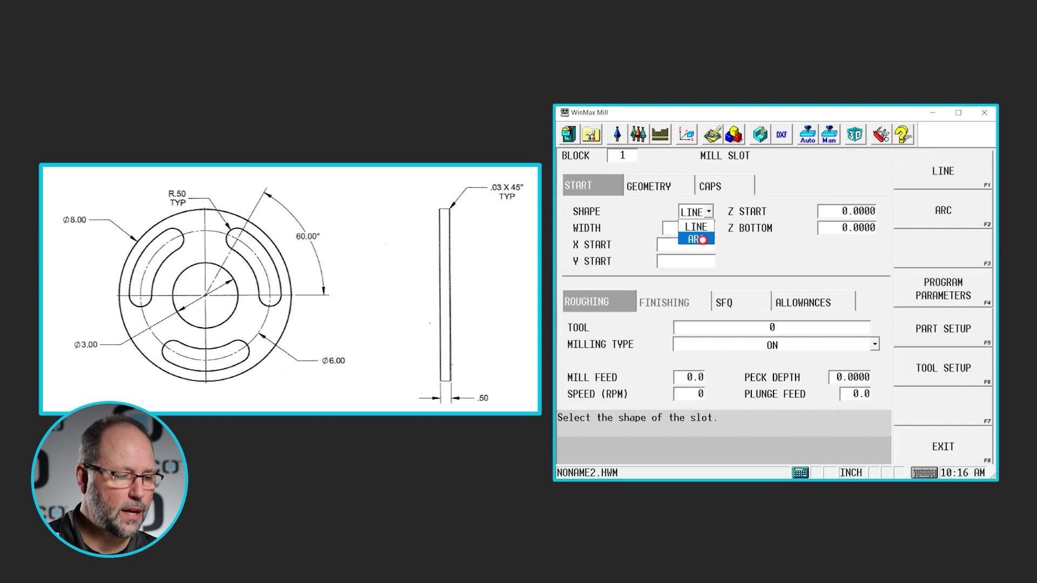
{"action": "left_click", "coordinate": [698, 239]}
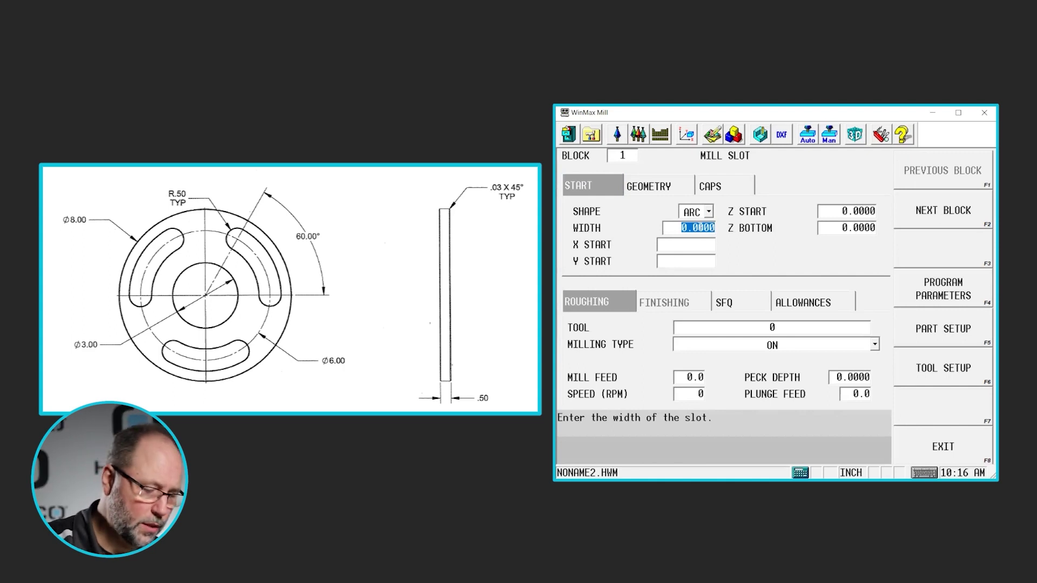
{"action": "type", "text": "1"}
{"action": "key", "text": "Return"}
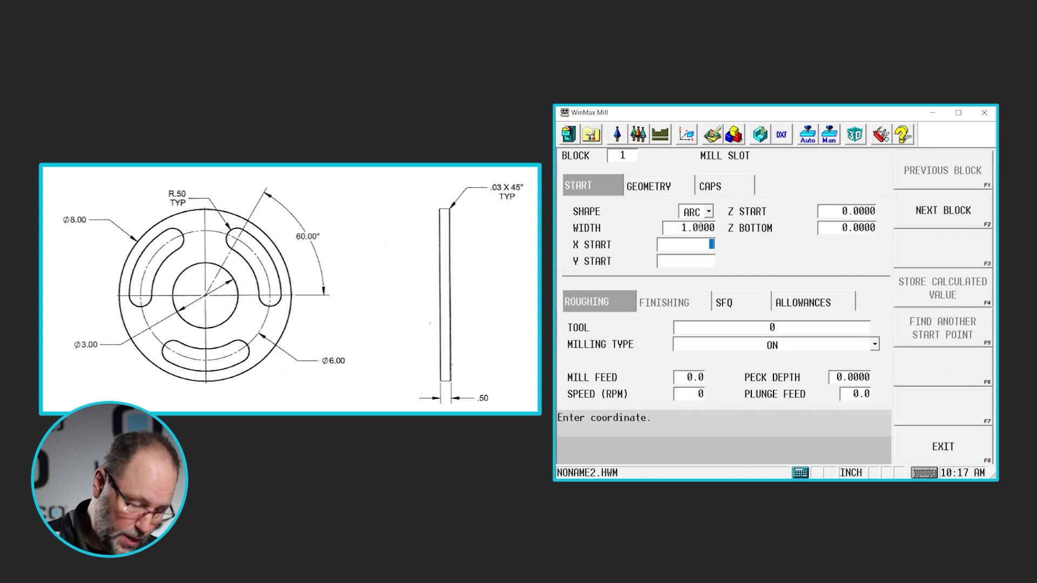
{"action": "type", "text": "3"}
{"action": "key", "text": "Return"}
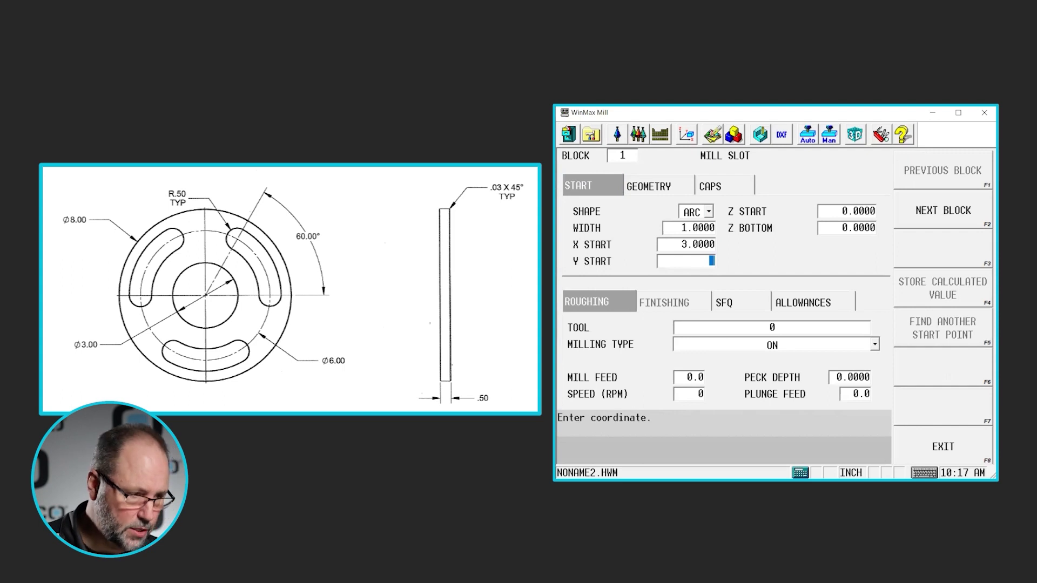
{"action": "key", "text": "Return"}
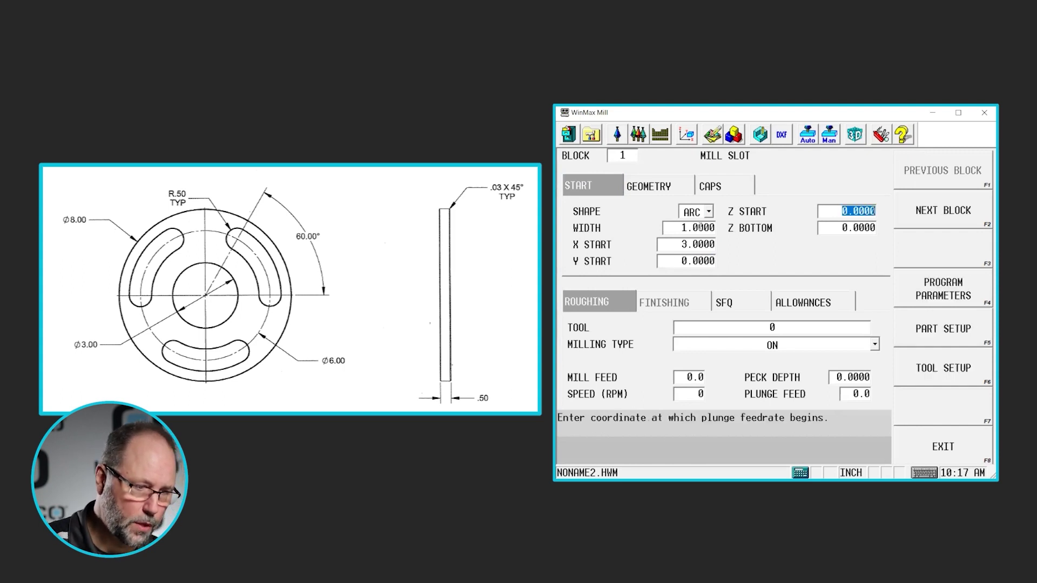
- Set the slot's Z start to 0.1 and its Z bottom to -0.52
{"action": "type", "text": ".1"}
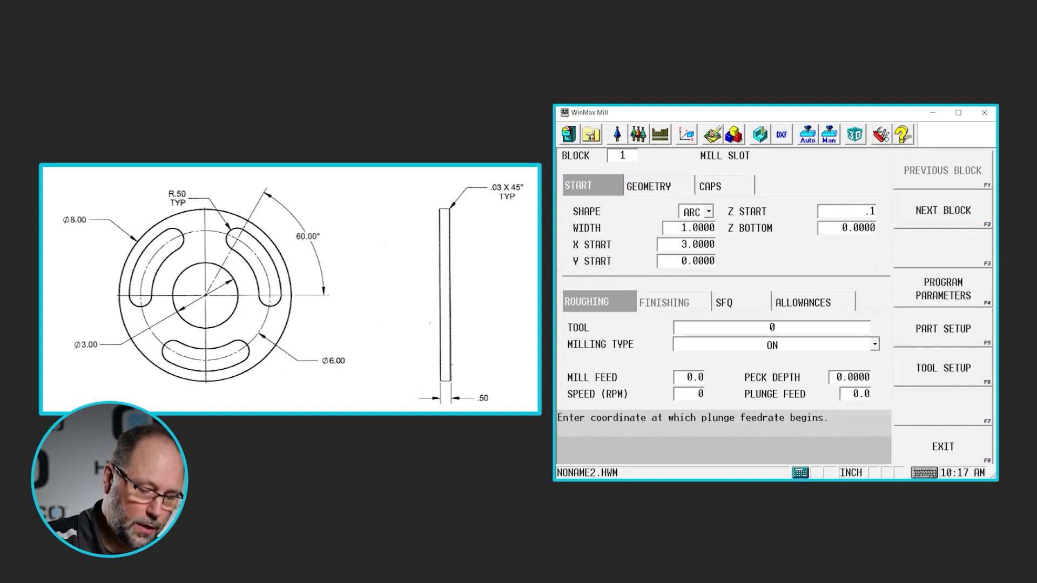
{"action": "key", "text": "Return"}
{"action": "type", "text": "-0"}
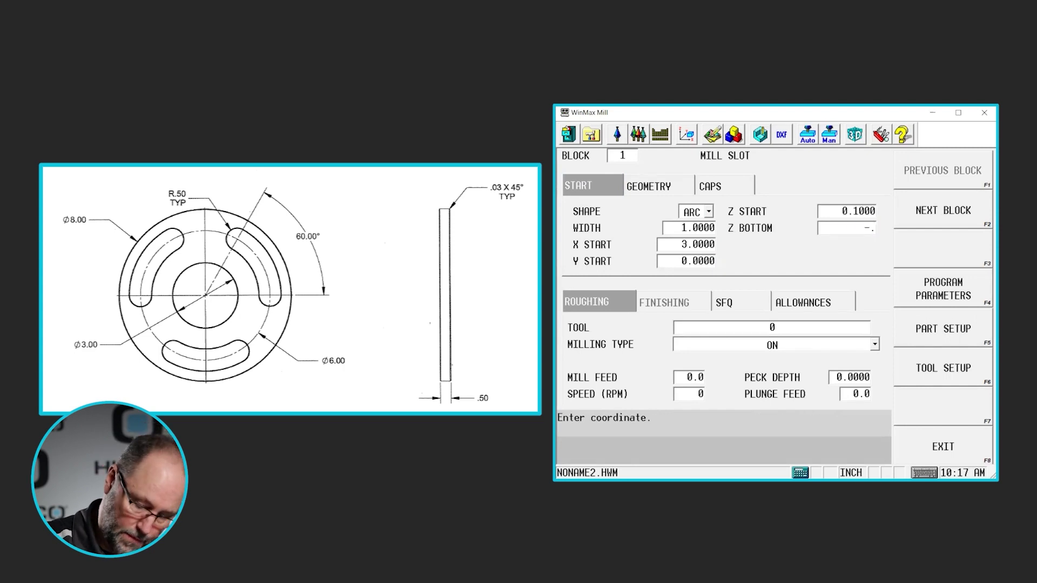
{"action": "type", "text": ".52"}
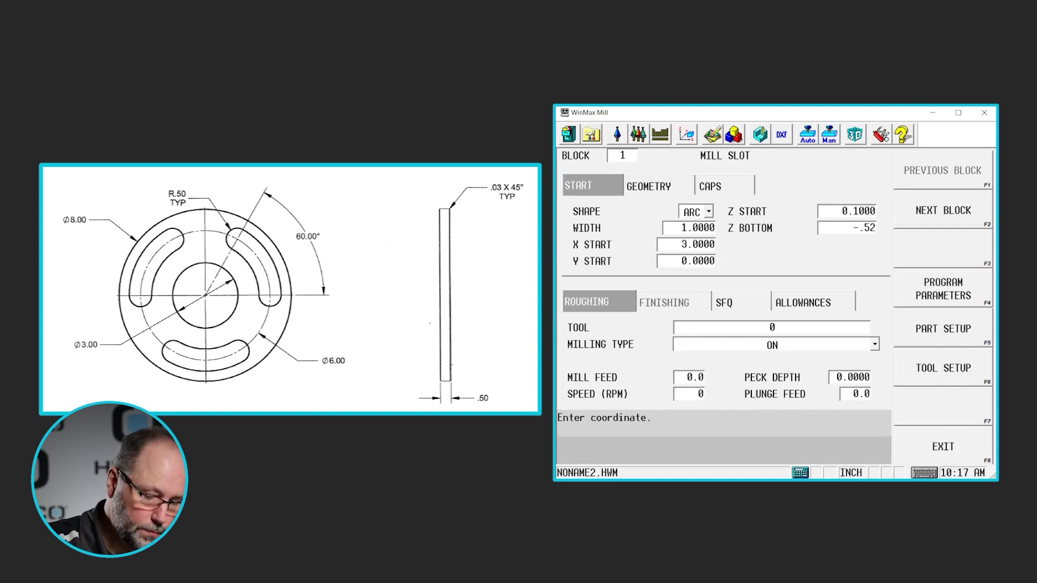
{"action": "key", "text": "Return"}
{"action": "key", "text": "Return"}
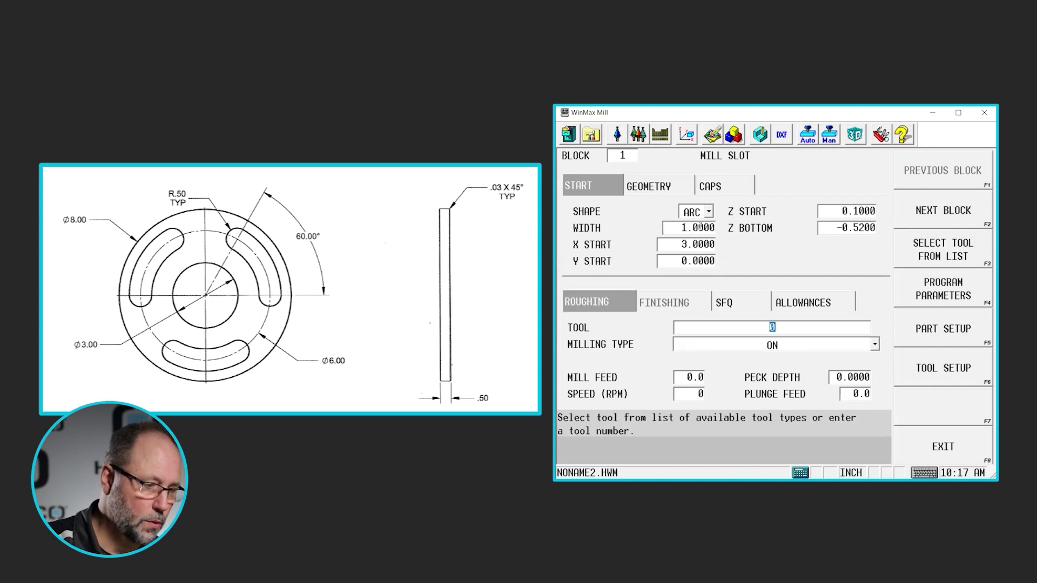
- Assign tool 91, the 0.5000 diameter end mill, to slot roughing and set the milling type to Pocket Boundary
{"action": "left_click", "coordinate": [948, 262]}
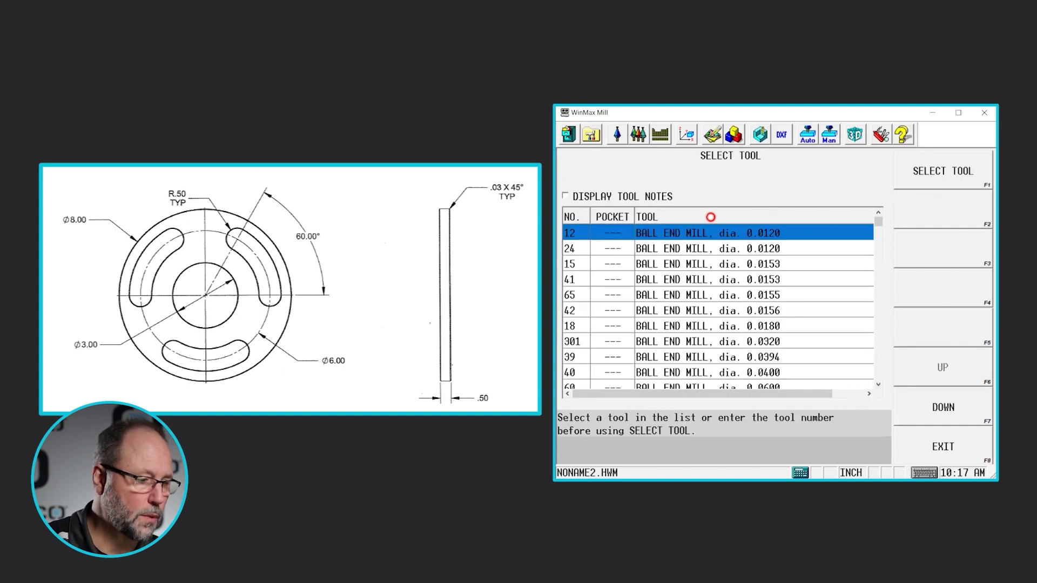
{"action": "scroll", "coordinate": [774, 293], "scroll_direction": "down", "scroll_amount": 20}
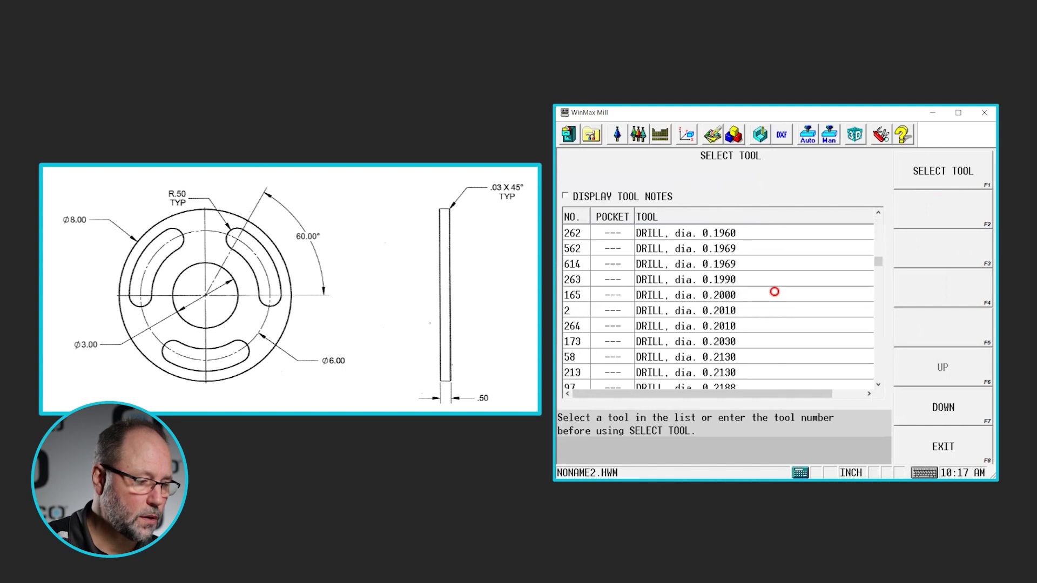
{"action": "scroll", "coordinate": [775, 292], "scroll_direction": "down", "scroll_amount": 20}
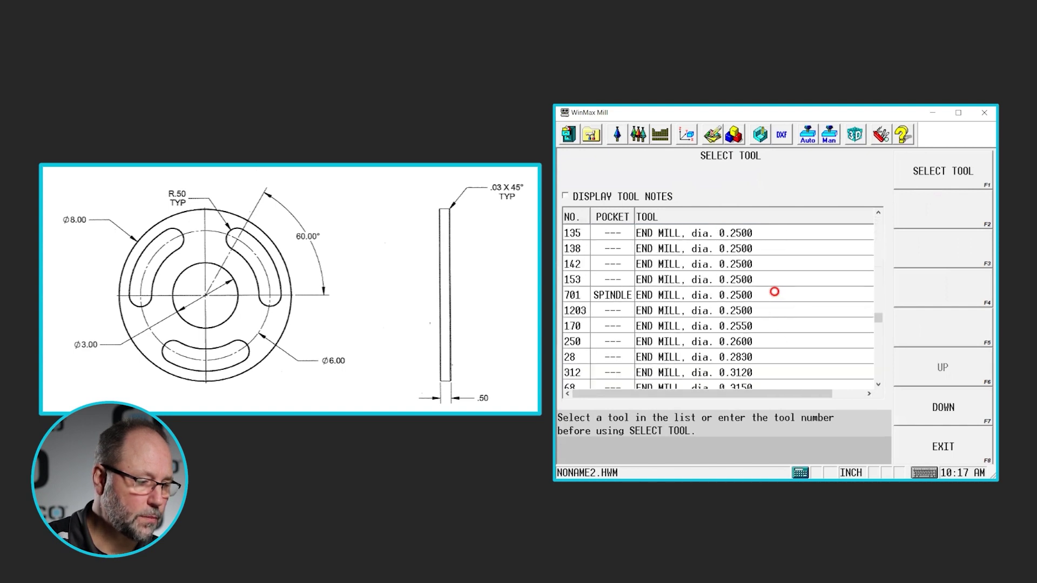
{"action": "scroll", "coordinate": [774, 292], "scroll_direction": "down", "scroll_amount": 10}
{"action": "double_click", "coordinate": [749, 309]}
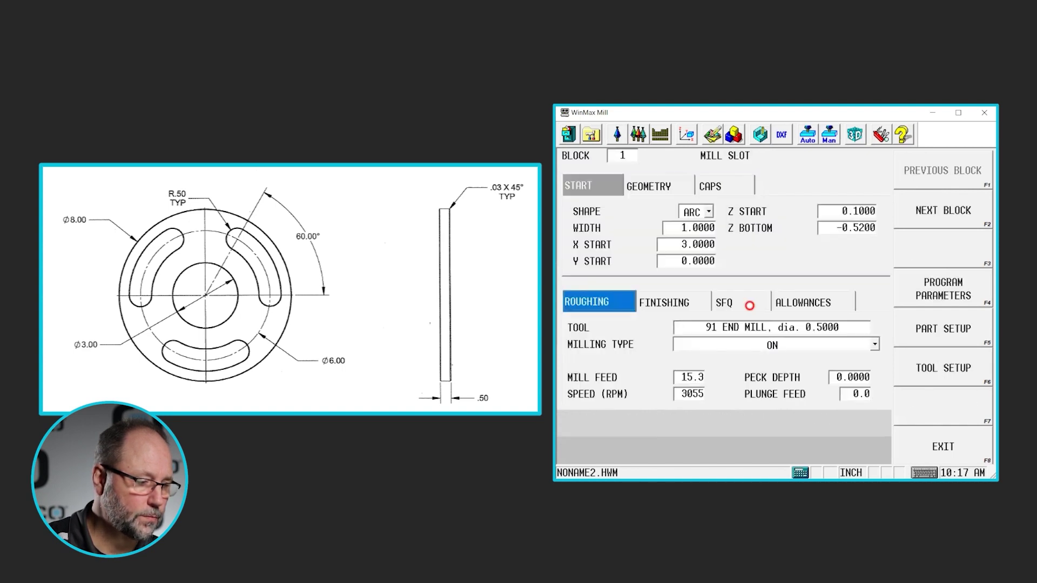
{"action": "left_click", "coordinate": [863, 345]}
{"action": "left_click", "coordinate": [929, 370]}
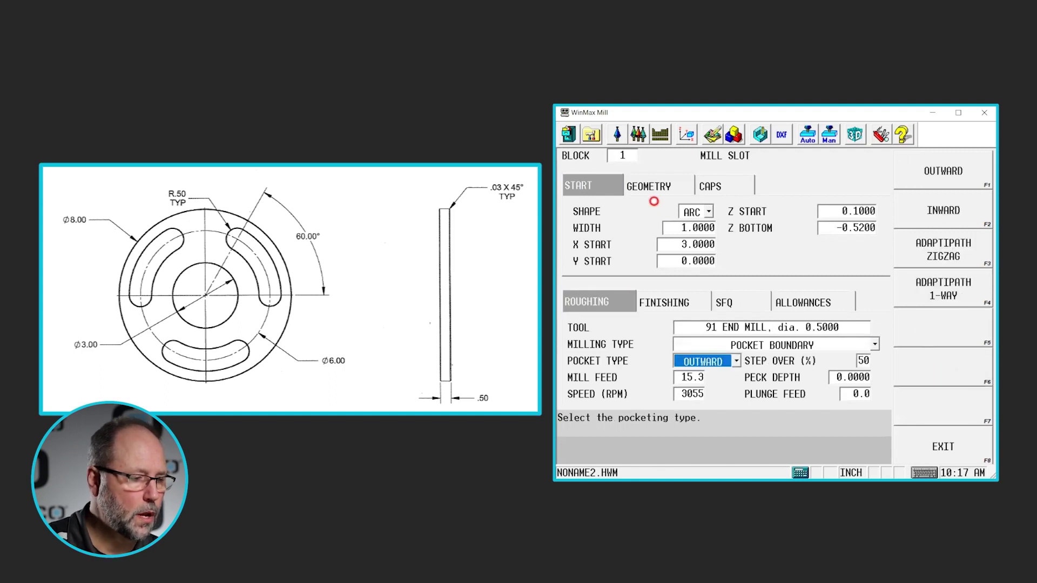
- Set the arc slot's X center and Y center to 0, leaving the end point coordinates blank
{"action": "left_click", "coordinate": [641, 183]}
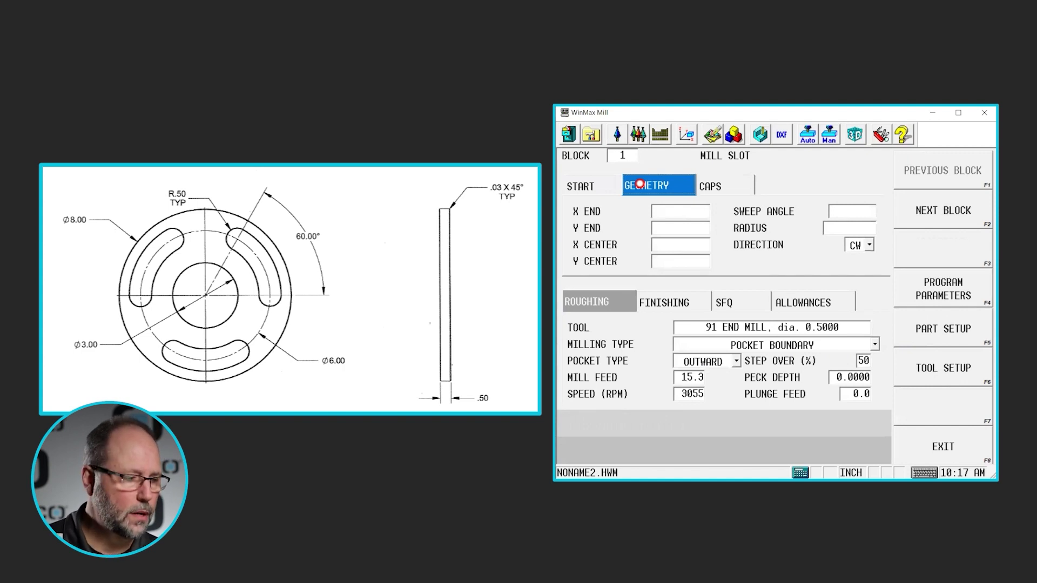
{"action": "left_click", "coordinate": [693, 210]}
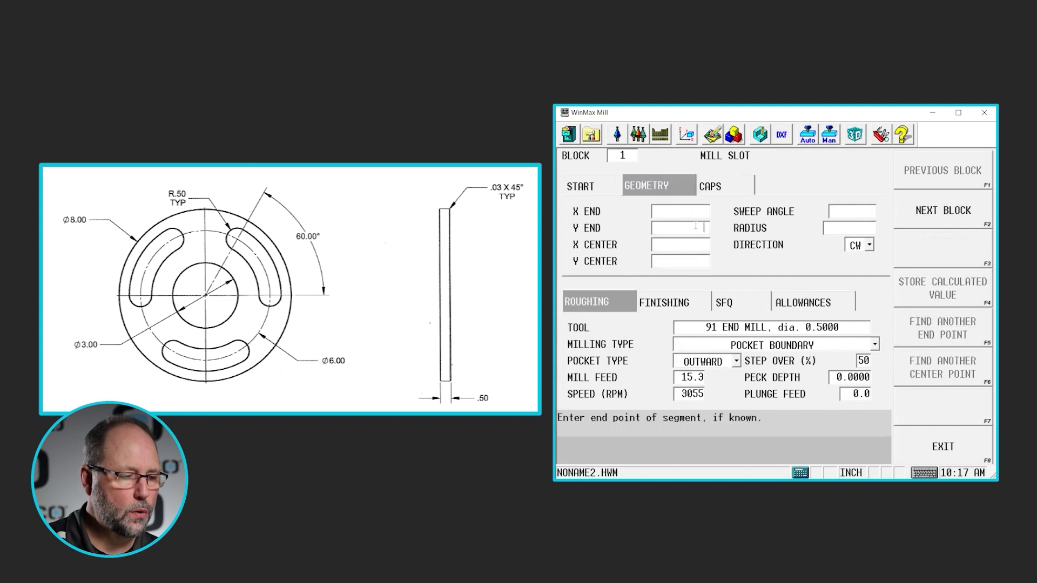
{"action": "left_click", "coordinate": [696, 226]}
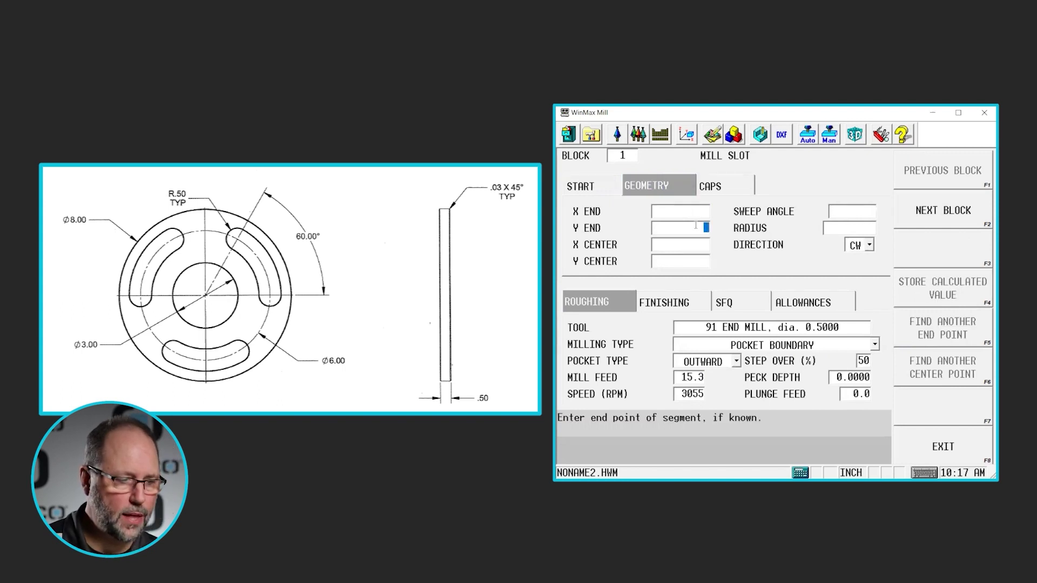
{"action": "key", "text": "Return"}
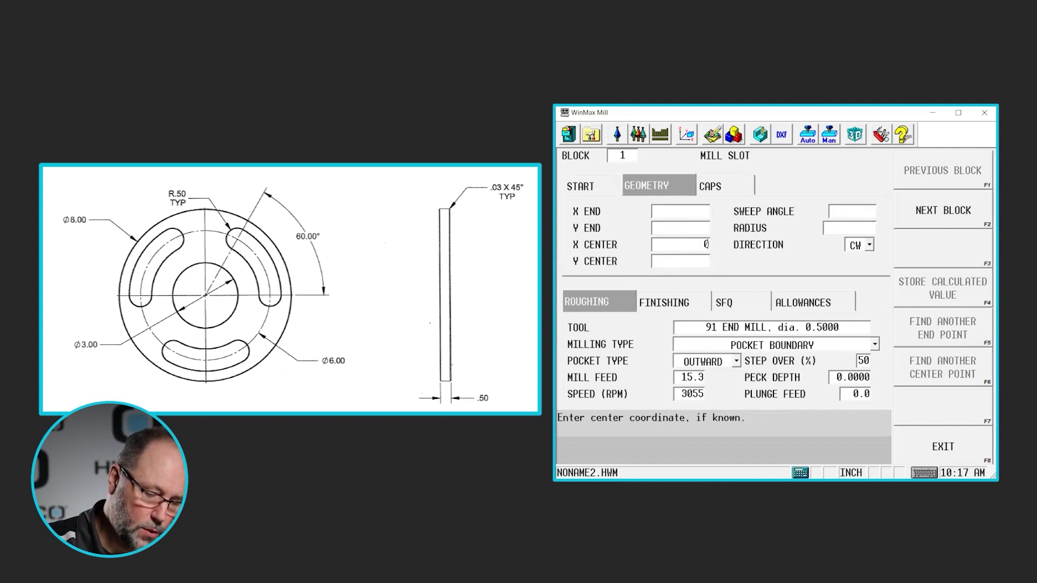
{"action": "type", "text": "0"}
{"action": "key", "text": "Return"}
{"action": "type", "text": "0"}
{"action": "key", "text": "Return"}
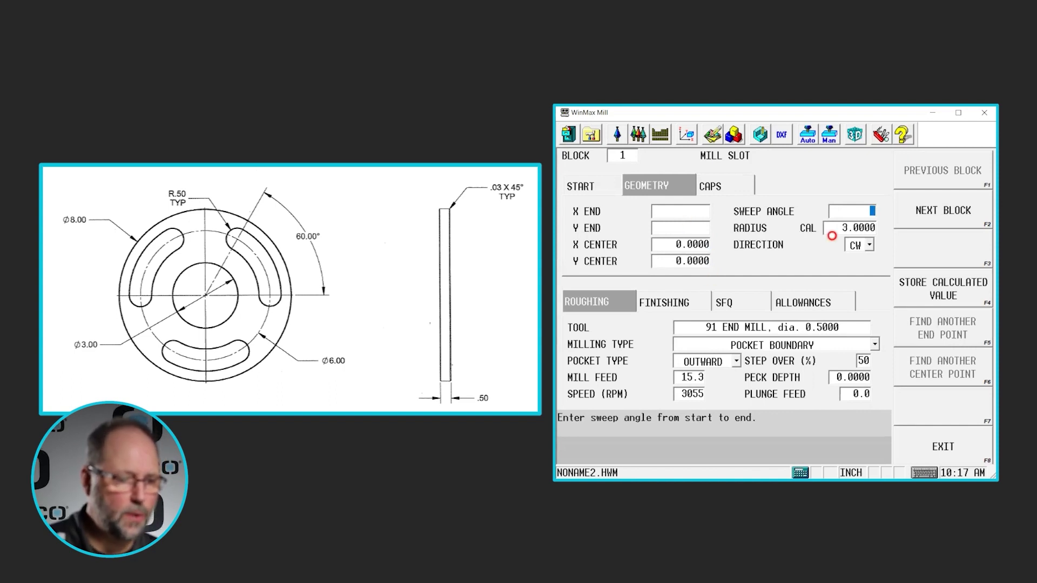
- Give the slot arc a 60-degree sweep angle and set its direction to CCW
{"action": "key", "text": "Return"}
{"action": "left_click", "coordinate": [894, 233]}
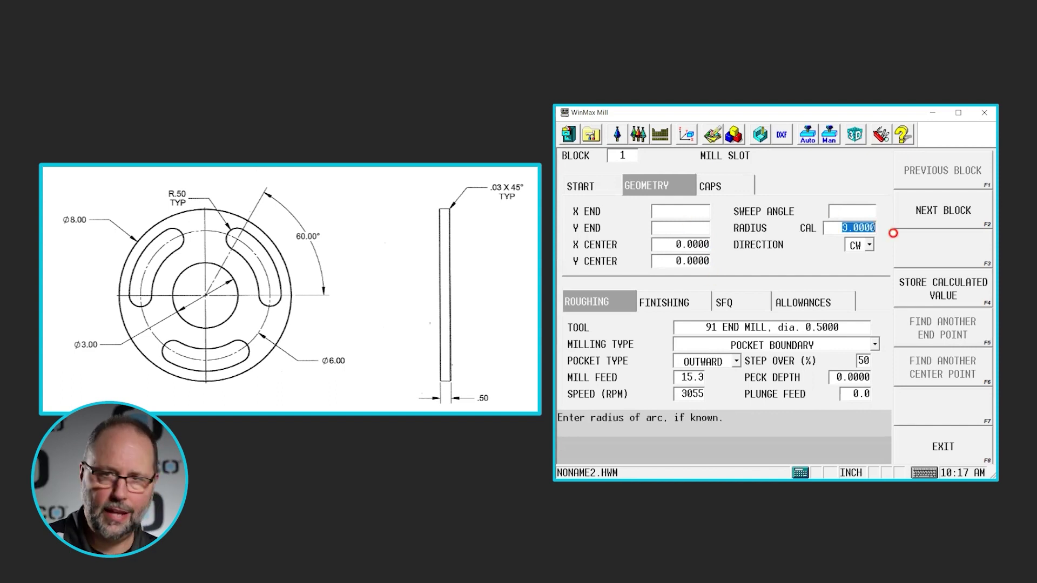
{"action": "left_click", "coordinate": [861, 211]}
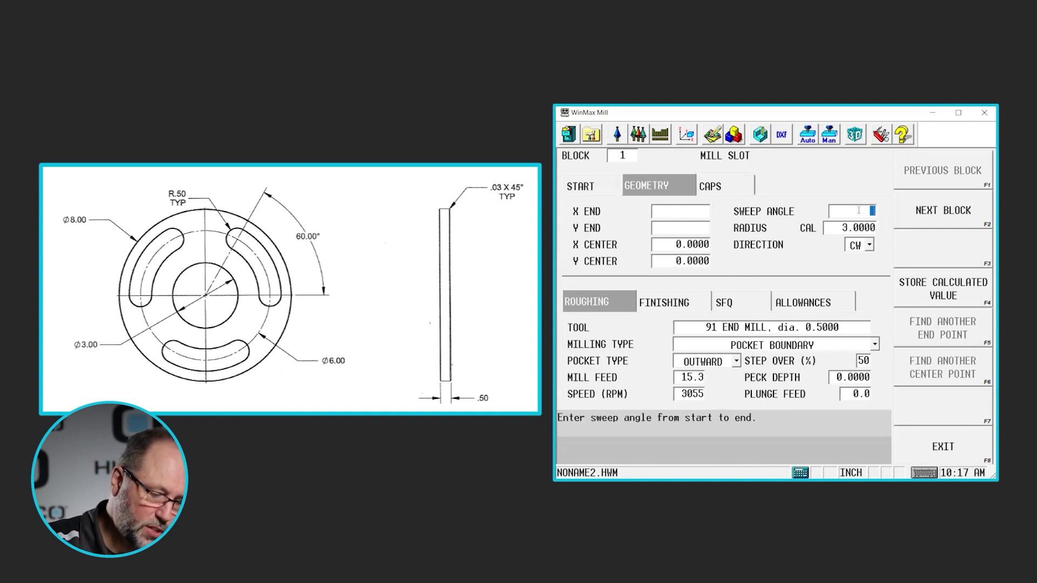
{"action": "type", "text": "60"}
{"action": "key", "text": "Return"}
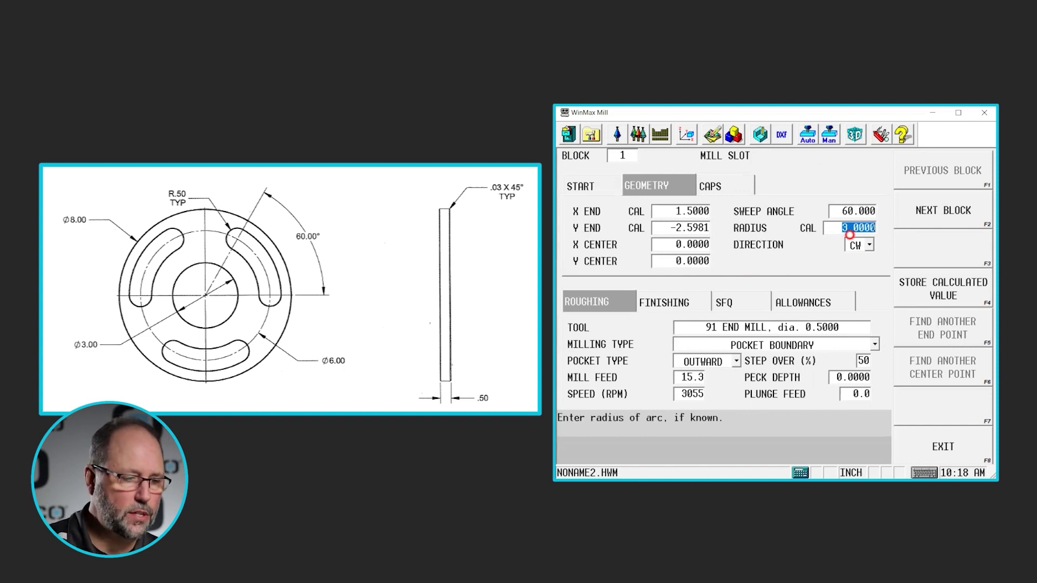
{"action": "left_click", "coordinate": [869, 246]}
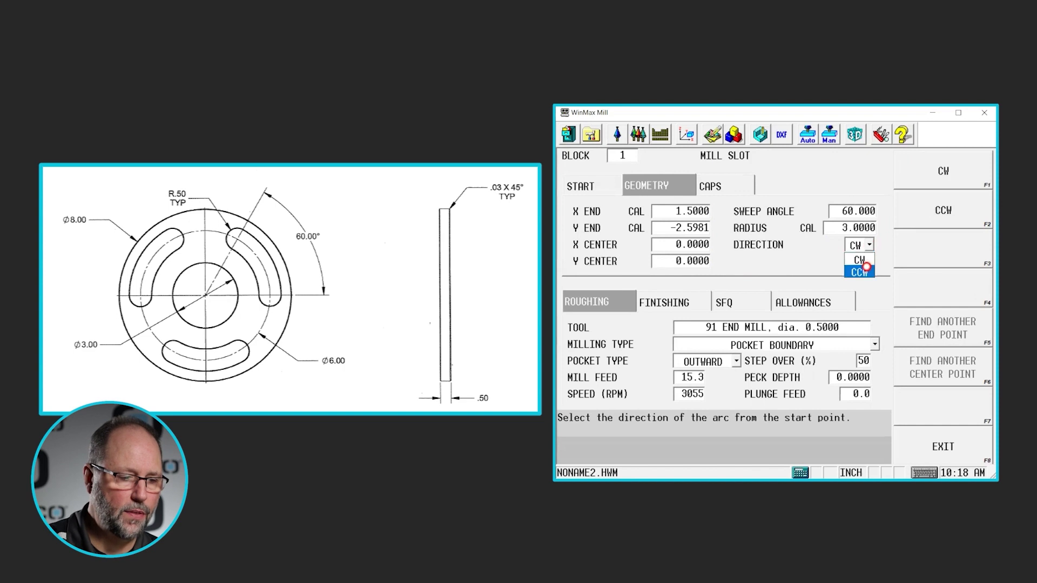
{"action": "left_click", "coordinate": [863, 272]}
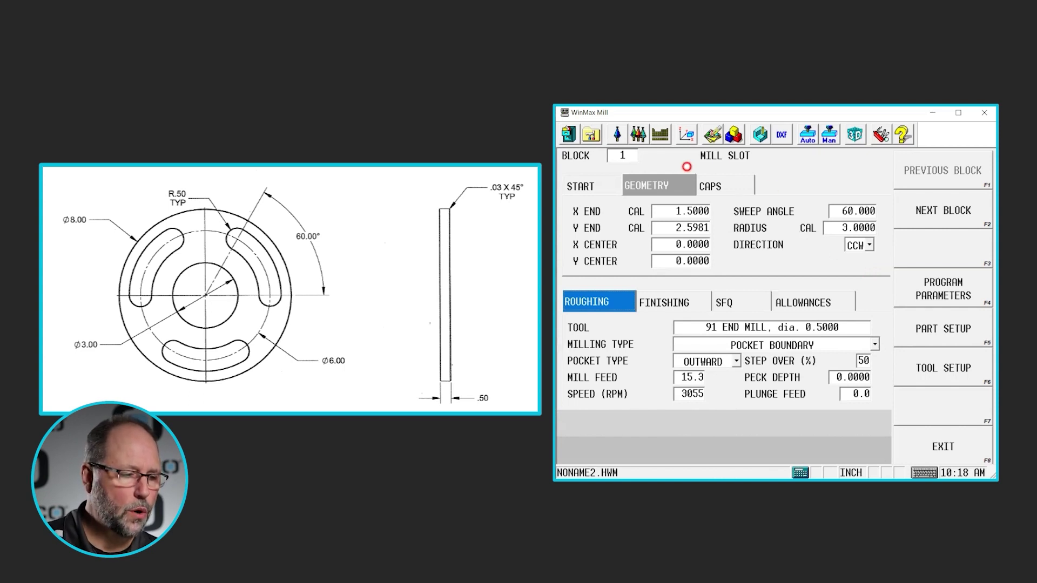
- Set both the start cap and the end cap of the slot to Append Arc
{"action": "left_click", "coordinate": [730, 186]}
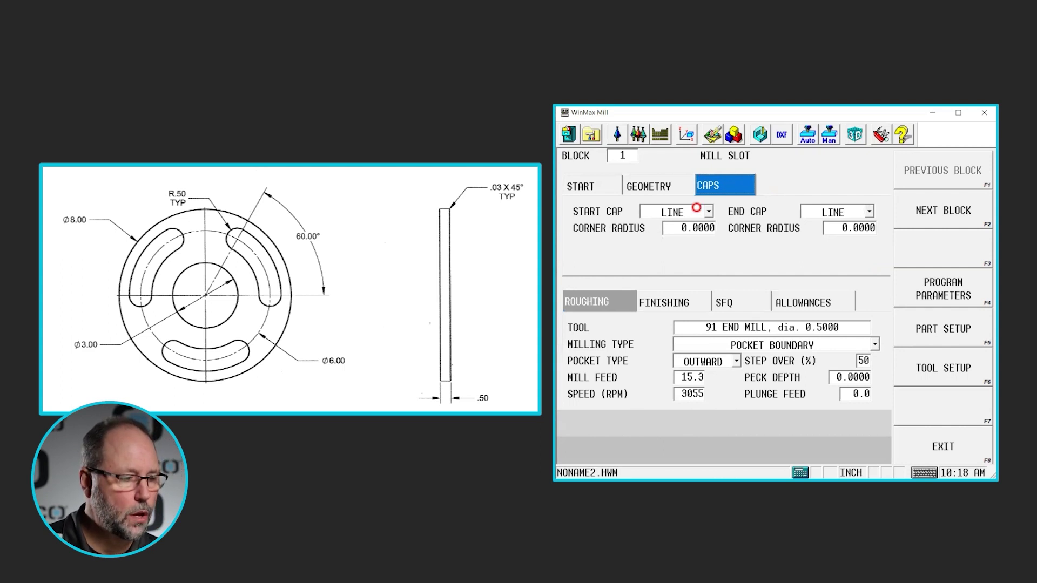
{"action": "left_click", "coordinate": [709, 212]}
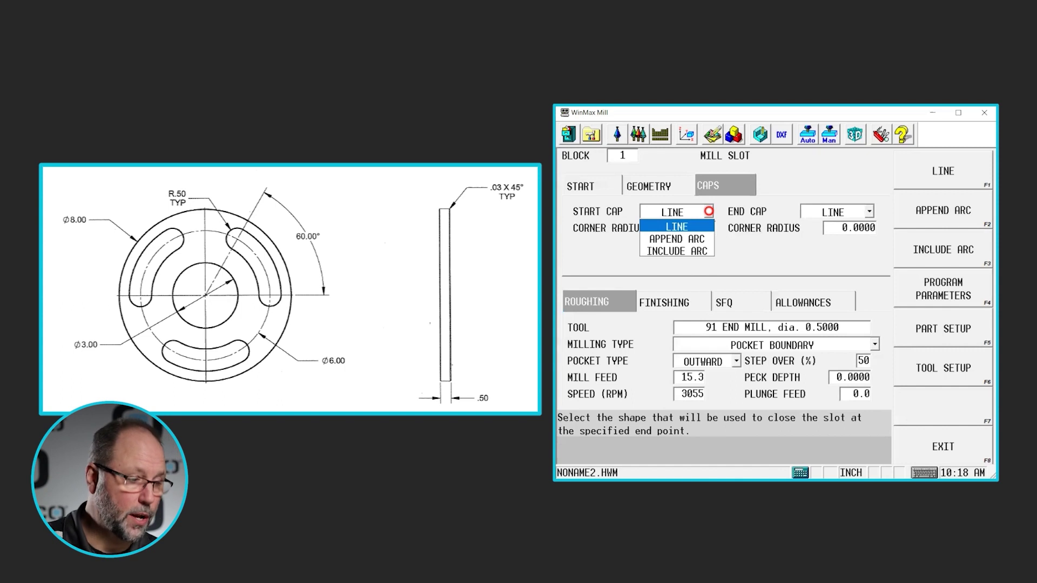
{"action": "left_click", "coordinate": [699, 239]}
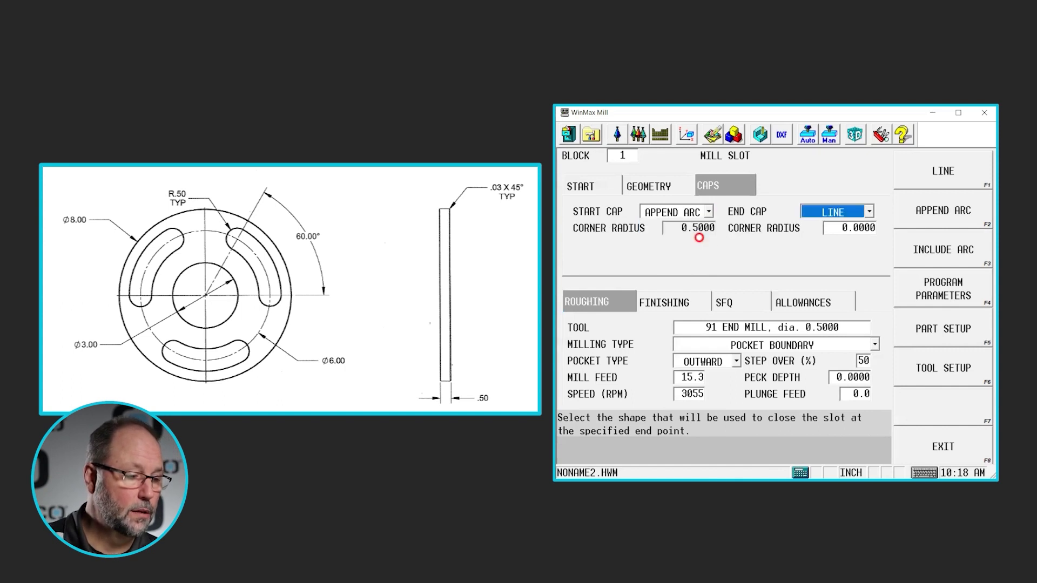
{"action": "left_click", "coordinate": [869, 212]}
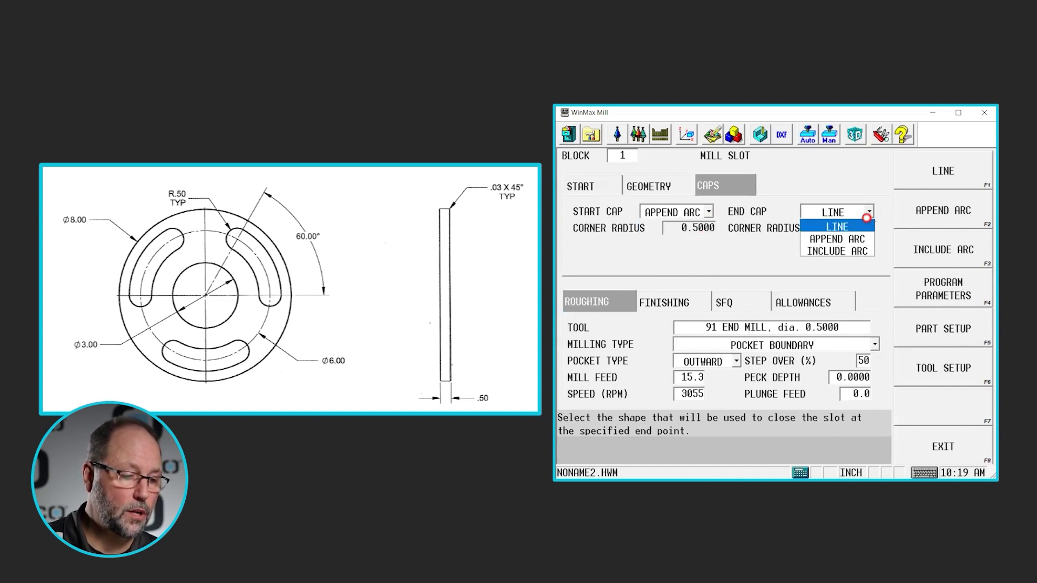
{"action": "left_click", "coordinate": [856, 239]}
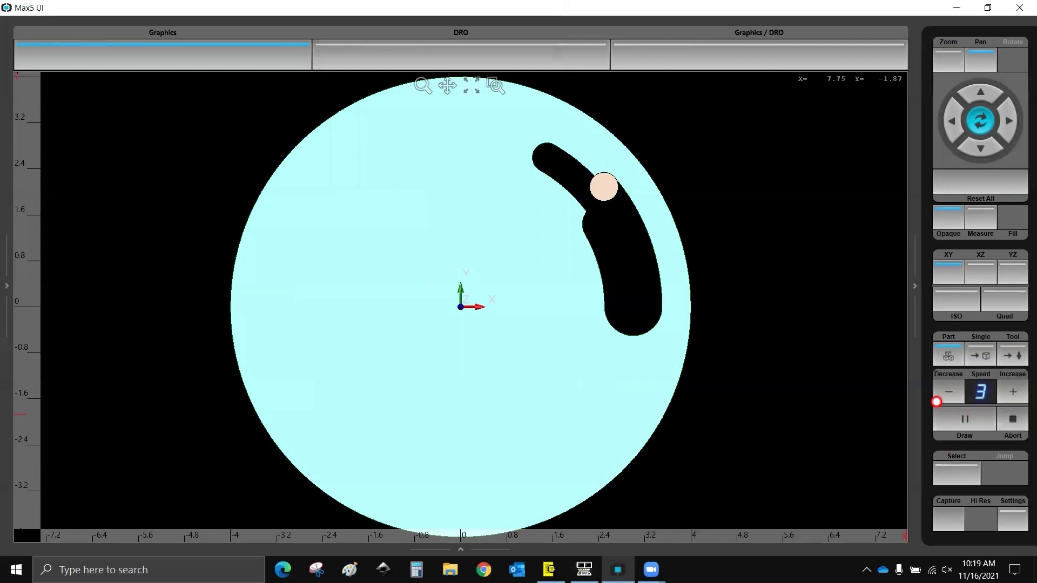
- Examine the simulated slot on the plate in a rotated isometric view and in the XY view
{"action": "left_click", "coordinate": [946, 300]}
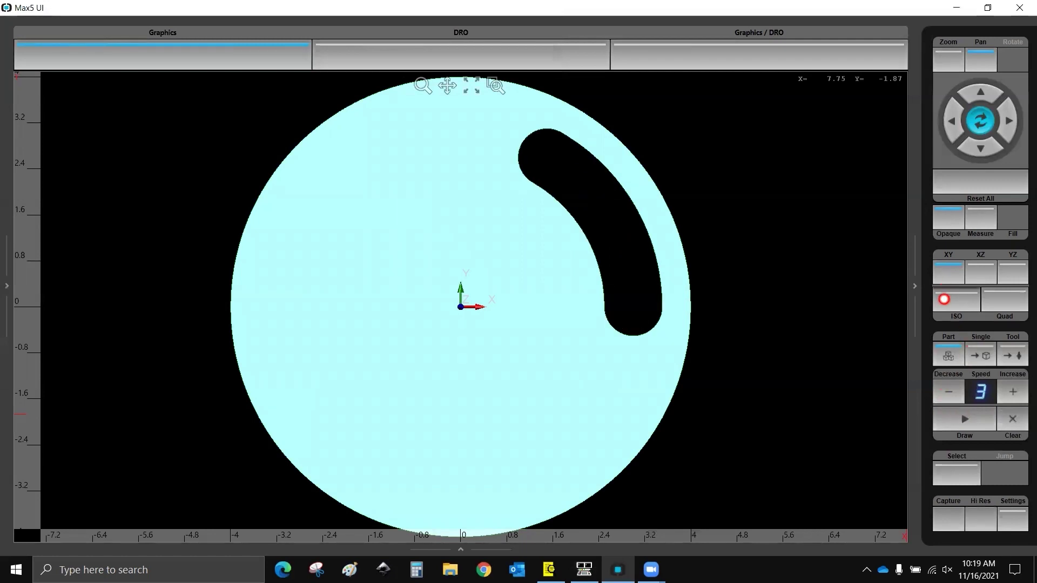
{"action": "left_click_drag", "start_coordinate": [776, 309], "coordinate": [818, 194]}
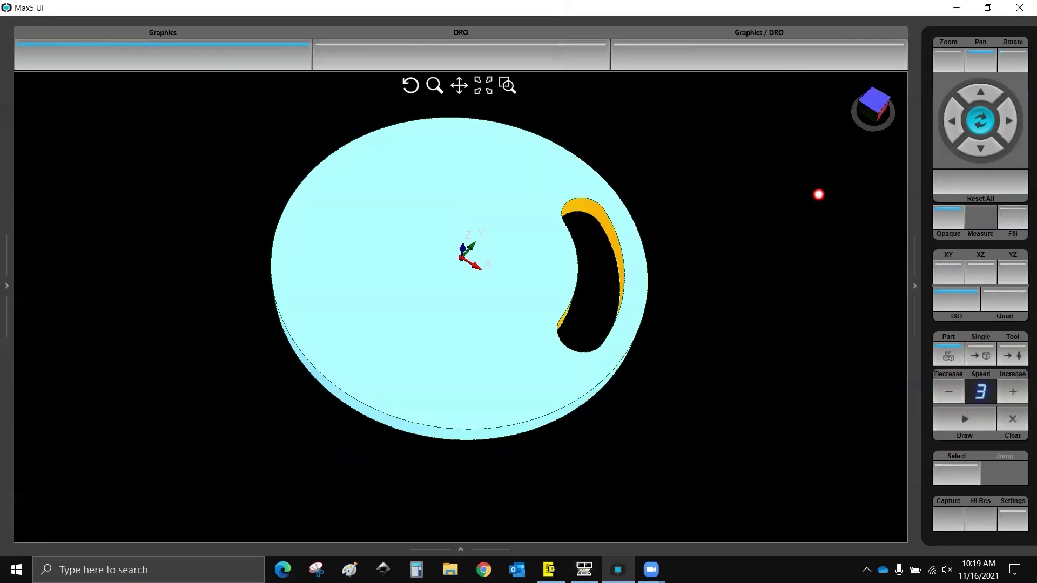
{"action": "left_click", "coordinate": [939, 273]}
{"action": "scroll", "coordinate": [708, 313], "scroll_direction": "down", "scroll_amount": 3}
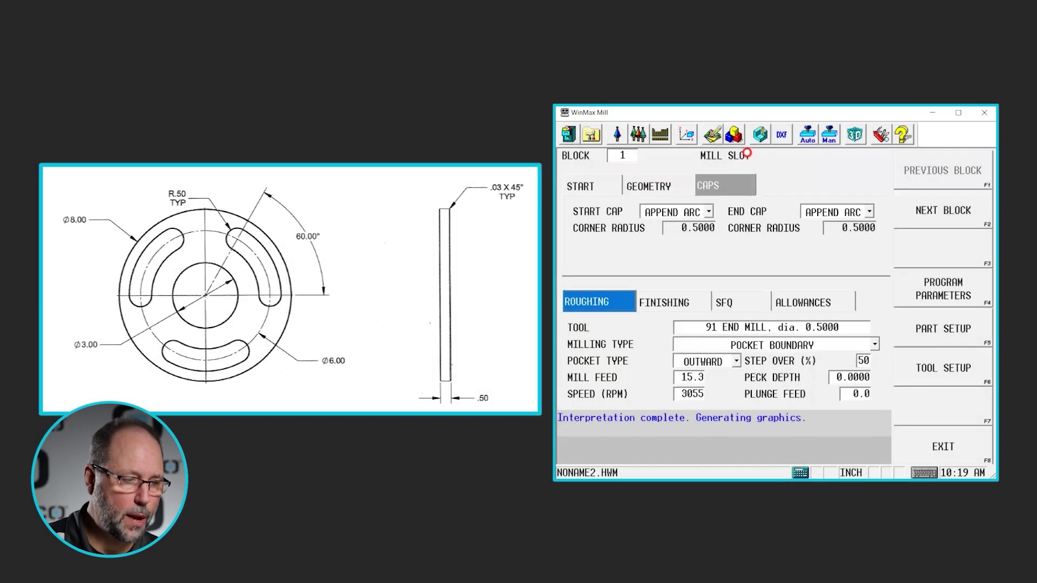
- Insert a Loop Rotate pattern block before the mill slot block
{"action": "left_click", "coordinate": [733, 134]}
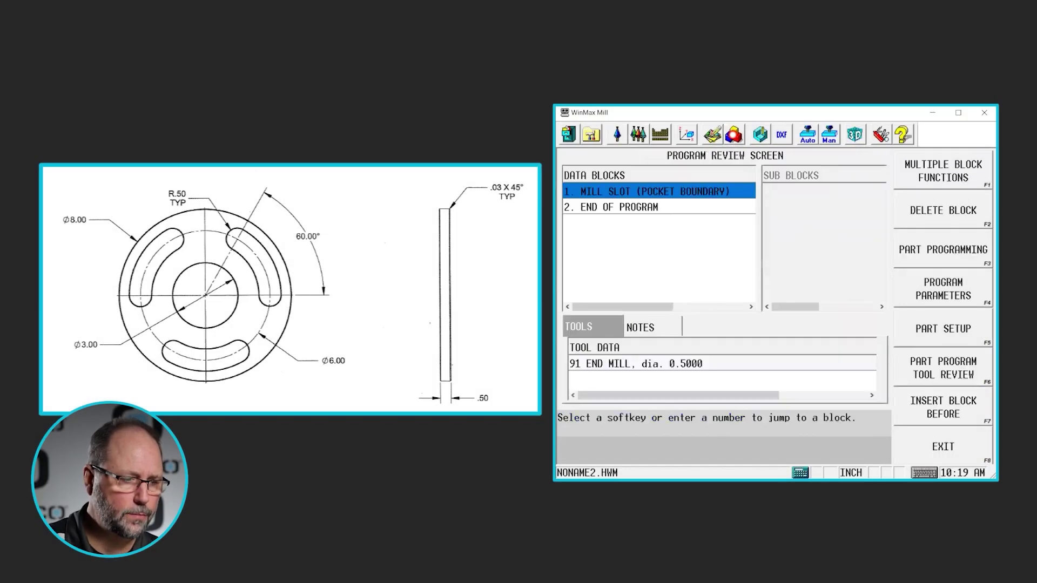
{"action": "left_click", "coordinate": [933, 410]}
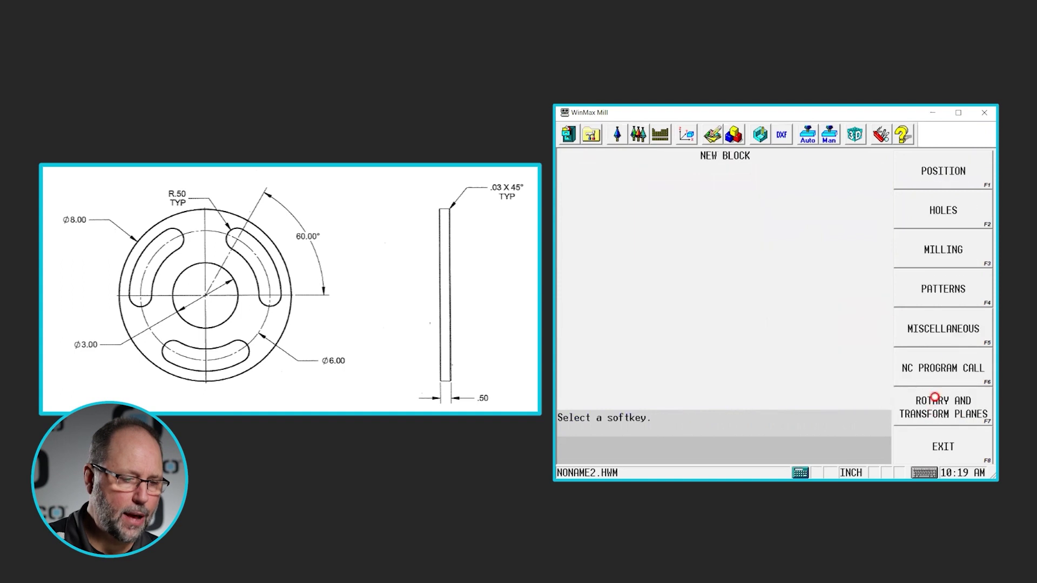
{"action": "left_click", "coordinate": [930, 289]}
{"action": "left_click", "coordinate": [944, 171]}
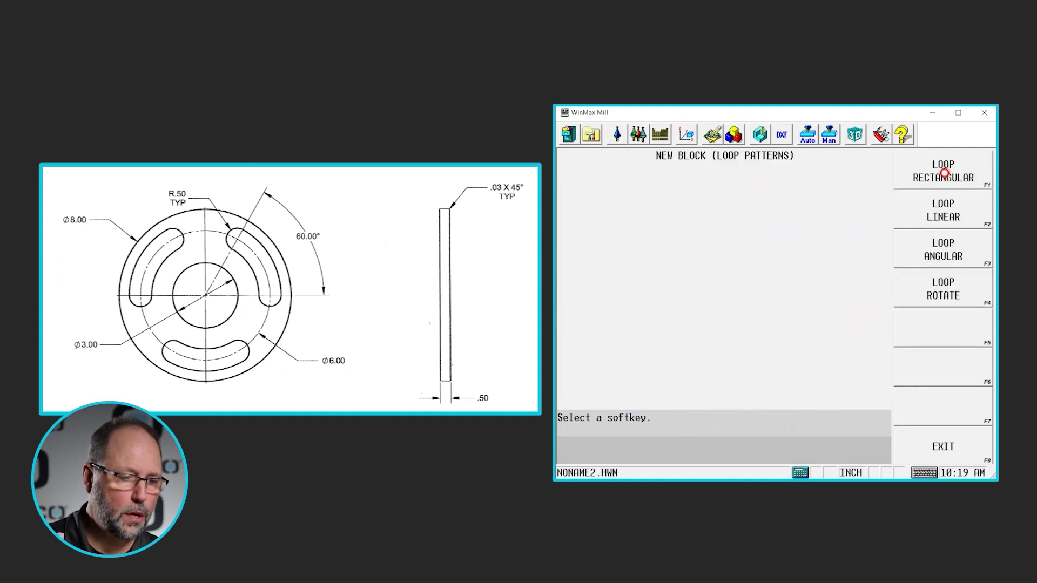
{"action": "left_click", "coordinate": [945, 298]}
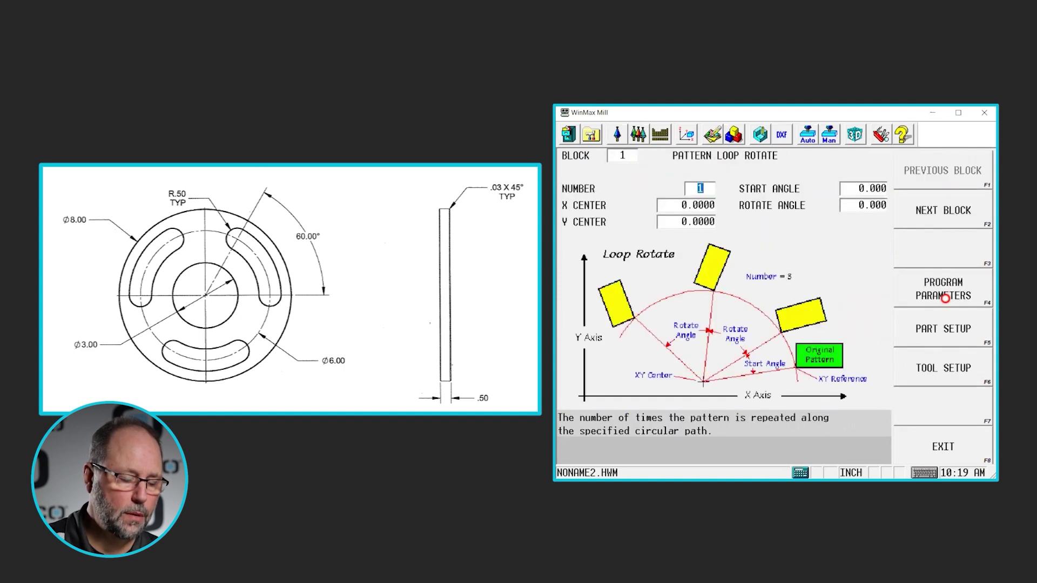
- Set the rotate pattern to 3 repetitions about center X 0, Y 0 with start angle 0 and rotate angle 120
{"action": "type", "text": "3"}
{"action": "key", "text": "Return"}
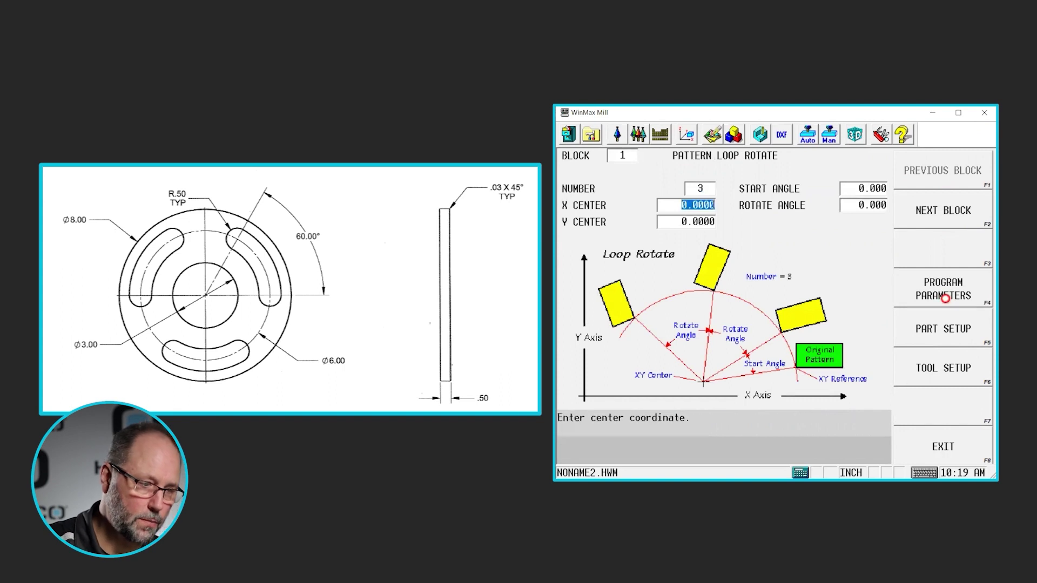
{"action": "key", "text": "Return"}
{"action": "key", "text": "Return"}
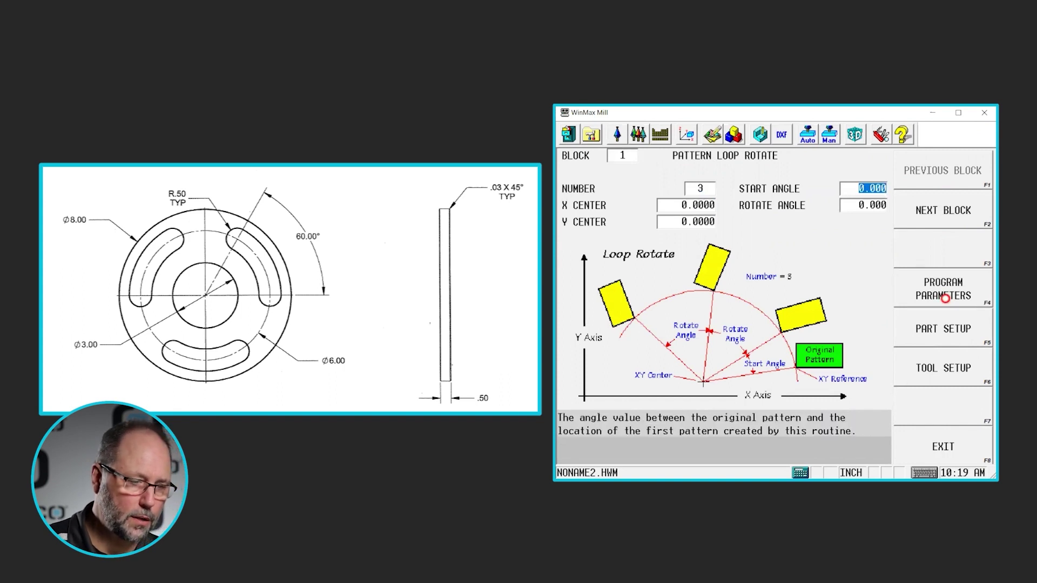
{"action": "key", "text": "Return"}
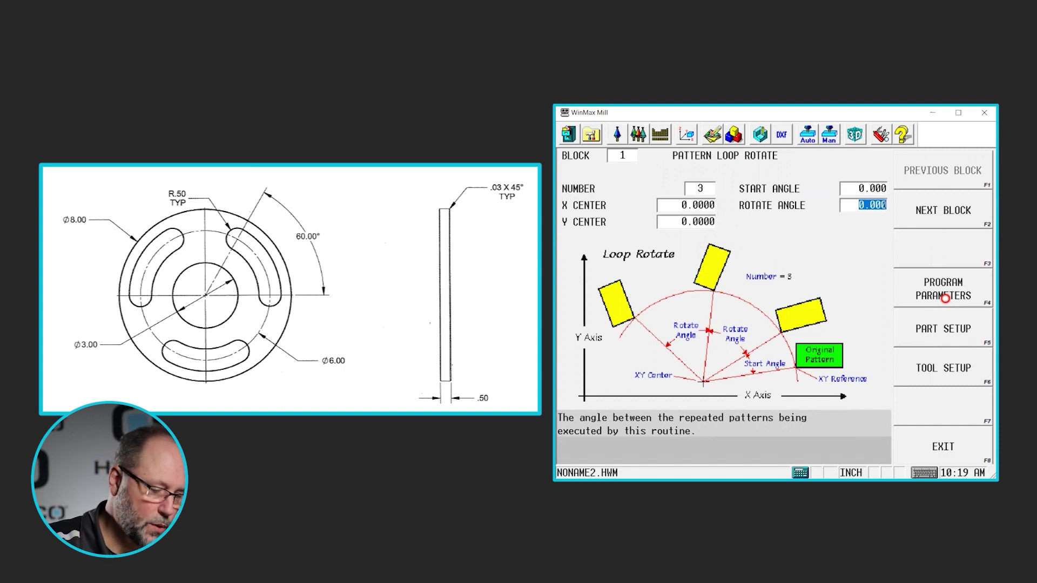
{"action": "type", "text": "120"}
{"action": "key", "text": "Return"}
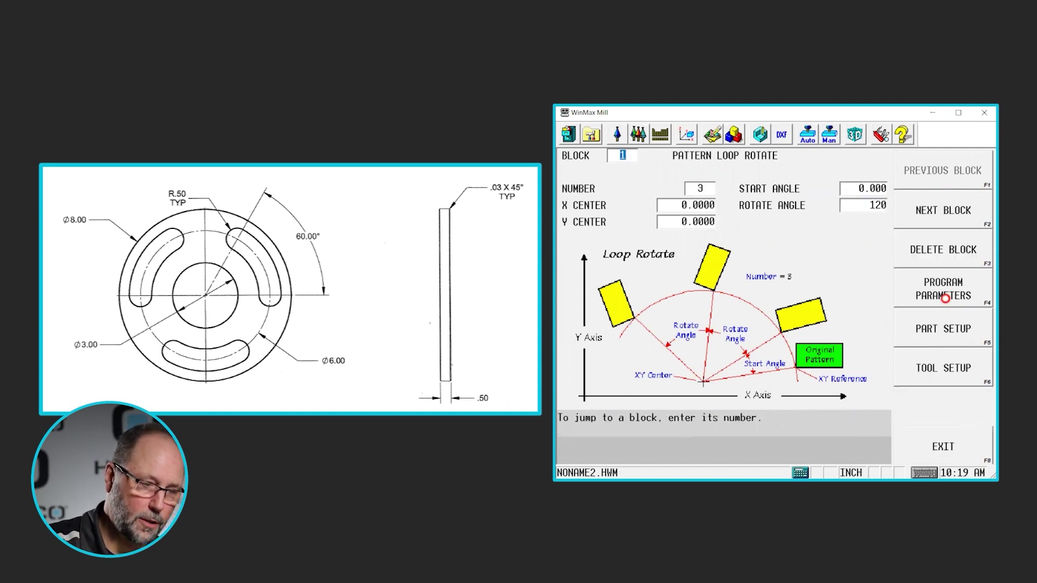
- Insert a Pattern End block between the mill slot block and the end of the program
{"action": "left_click", "coordinate": [733, 133]}
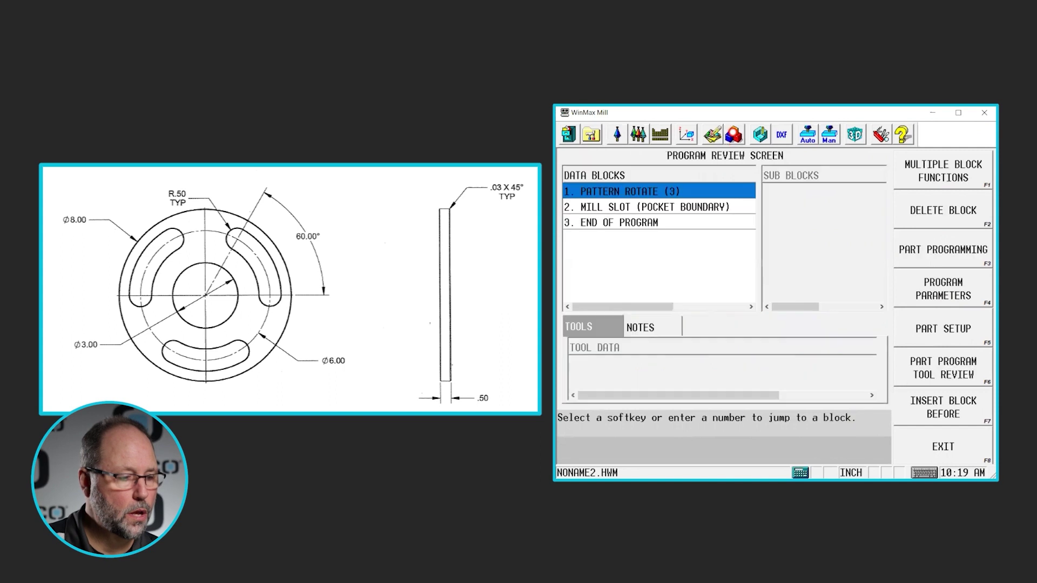
{"action": "left_click", "coordinate": [698, 223]}
{"action": "left_click", "coordinate": [964, 404]}
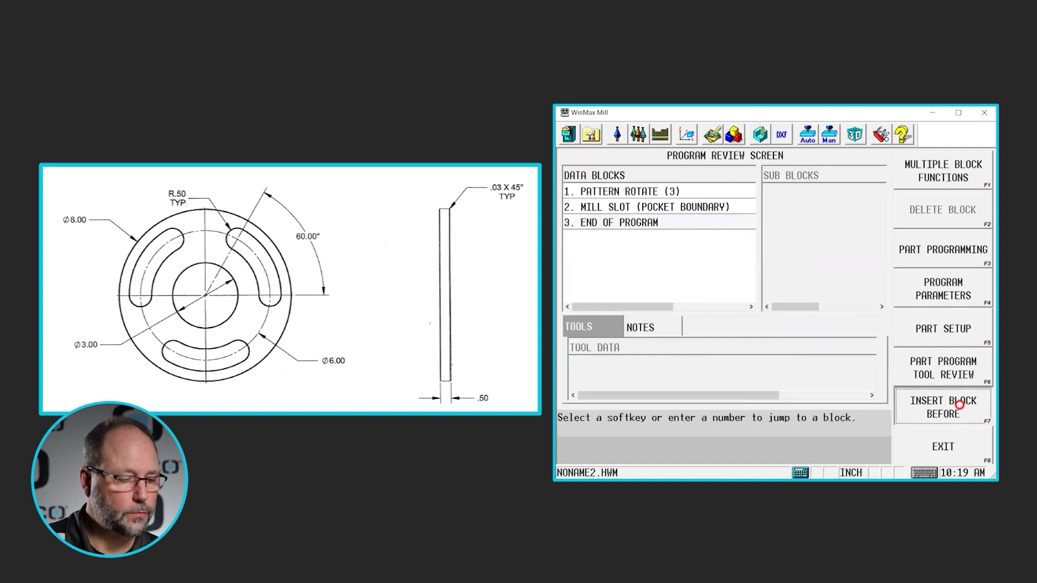
{"action": "left_click", "coordinate": [945, 290]}
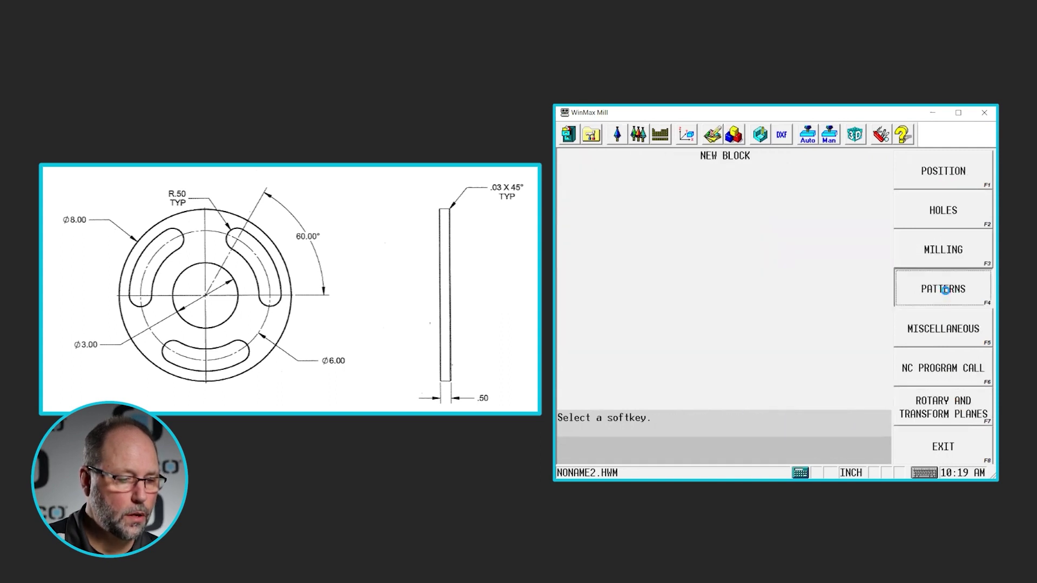
{"action": "left_click", "coordinate": [940, 331]}
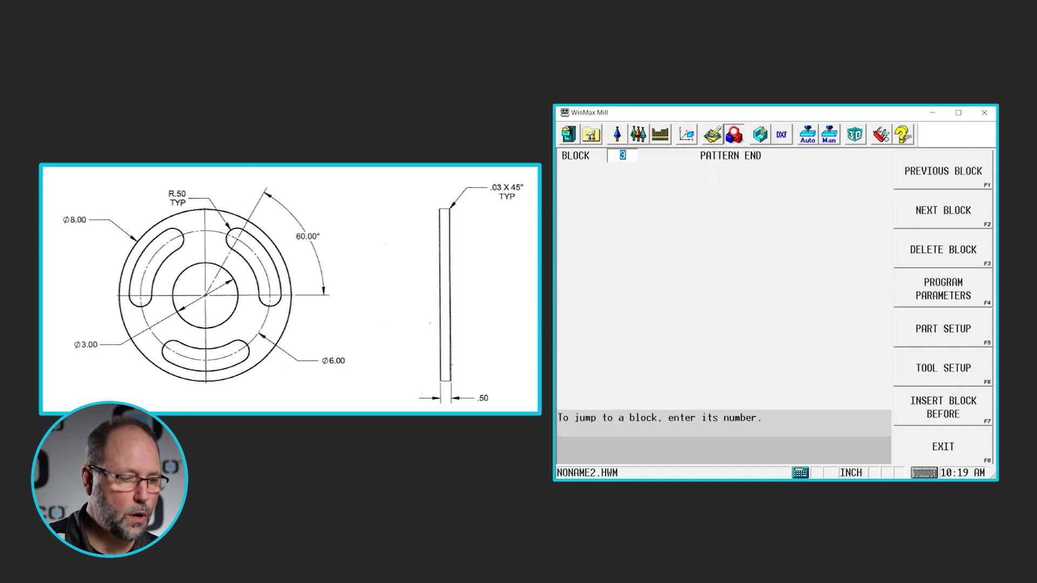
- Insert a mill circle block before the end of the program, keeping its center at X 0, Y 0
{"action": "left_click", "coordinate": [734, 134]}
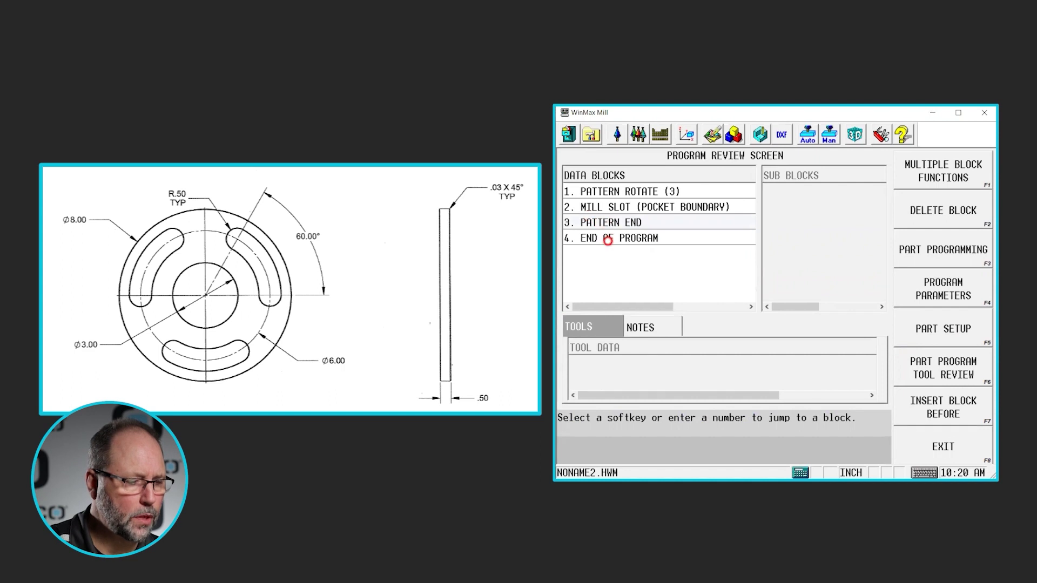
{"action": "left_click", "coordinate": [608, 241]}
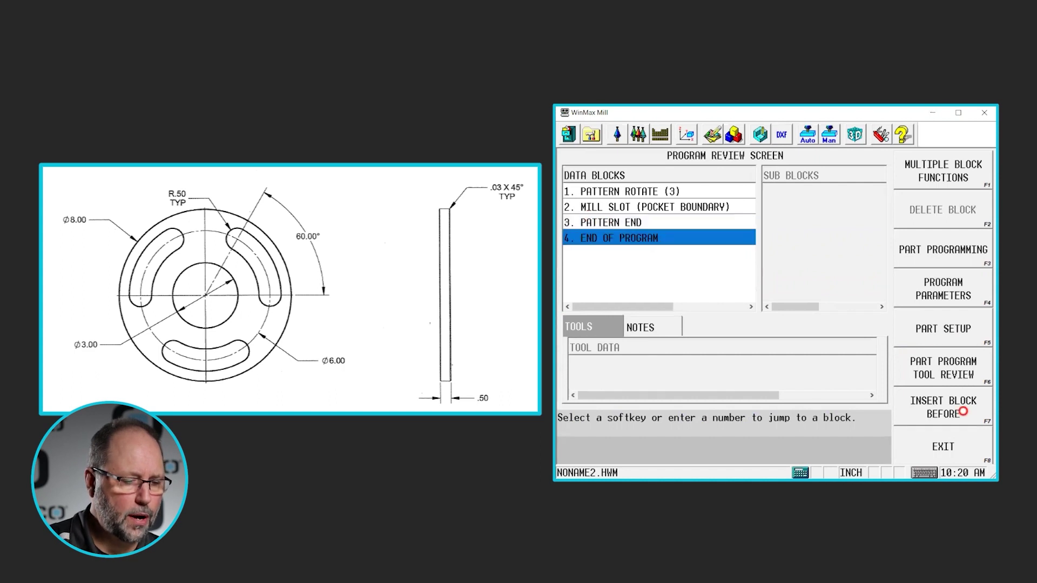
{"action": "left_click", "coordinate": [963, 412]}
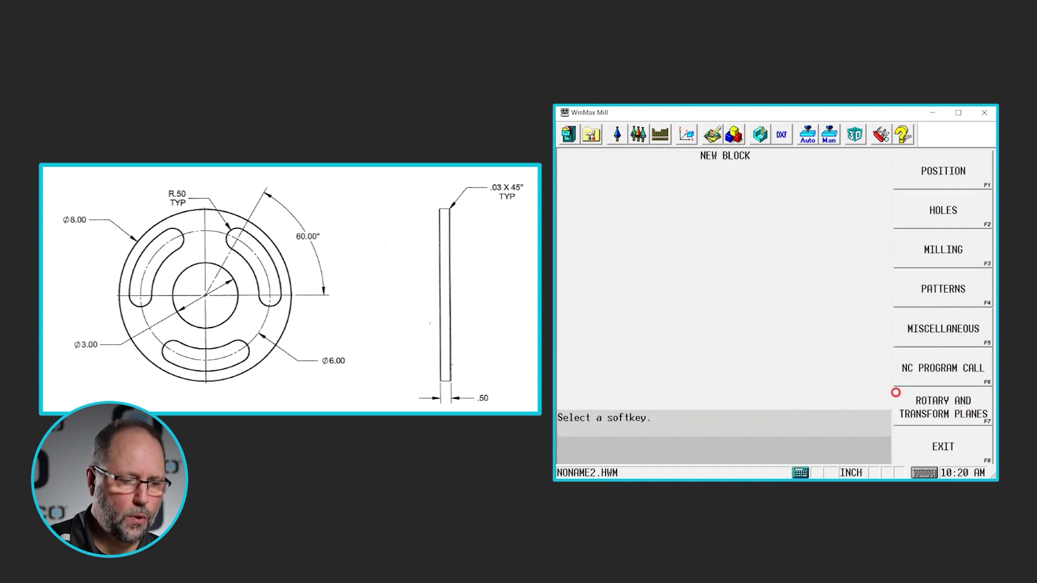
{"action": "left_click", "coordinate": [950, 257]}
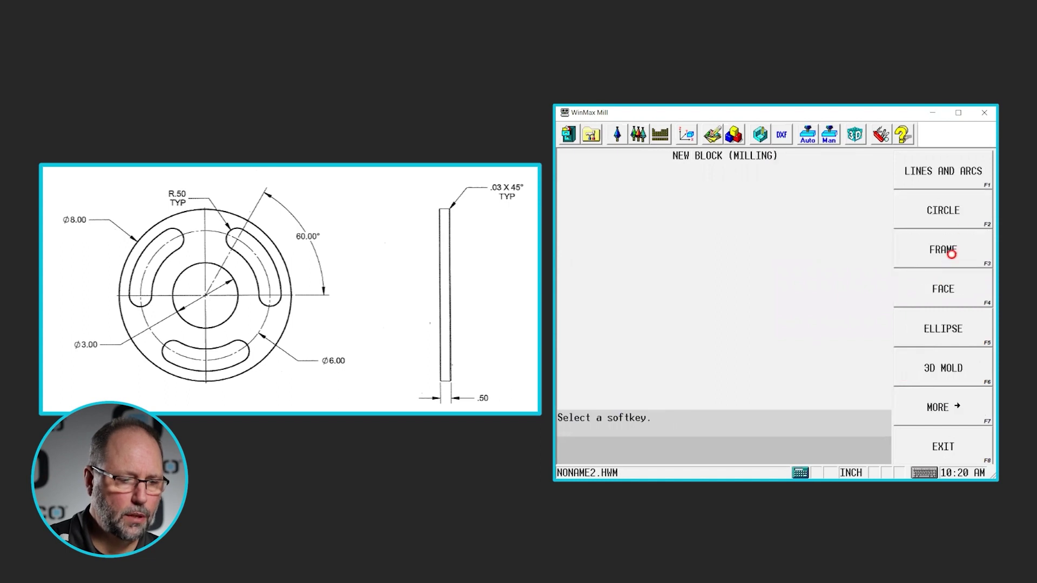
{"action": "left_click", "coordinate": [954, 212]}
{"action": "key", "text": "Return"}
{"action": "key", "text": "Return"}
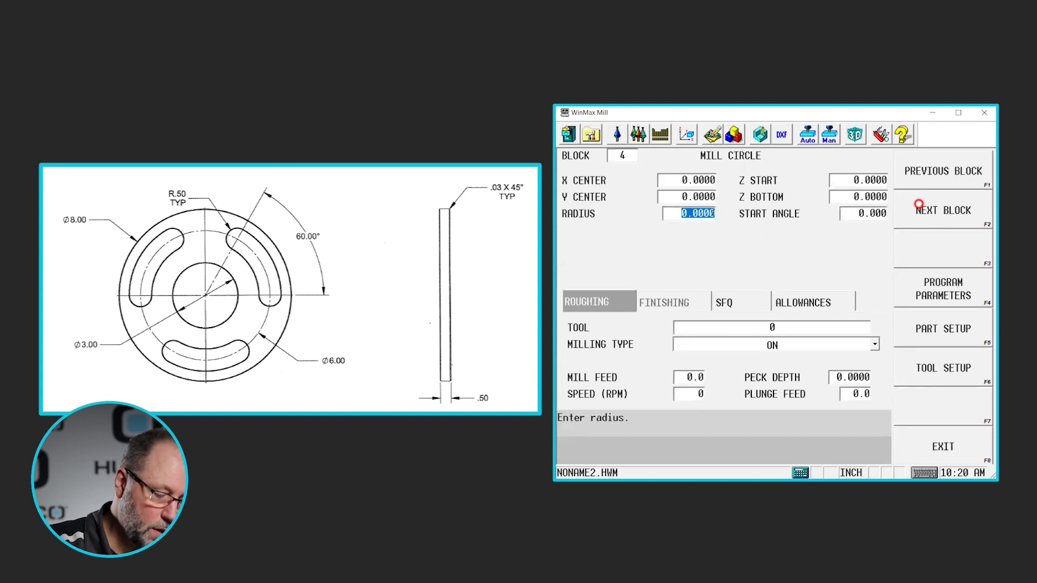
- Set the mill circle's radius to 1.5, Z start to 0.1 and Z bottom to -0.52
{"action": "type", "text": "1.5"}
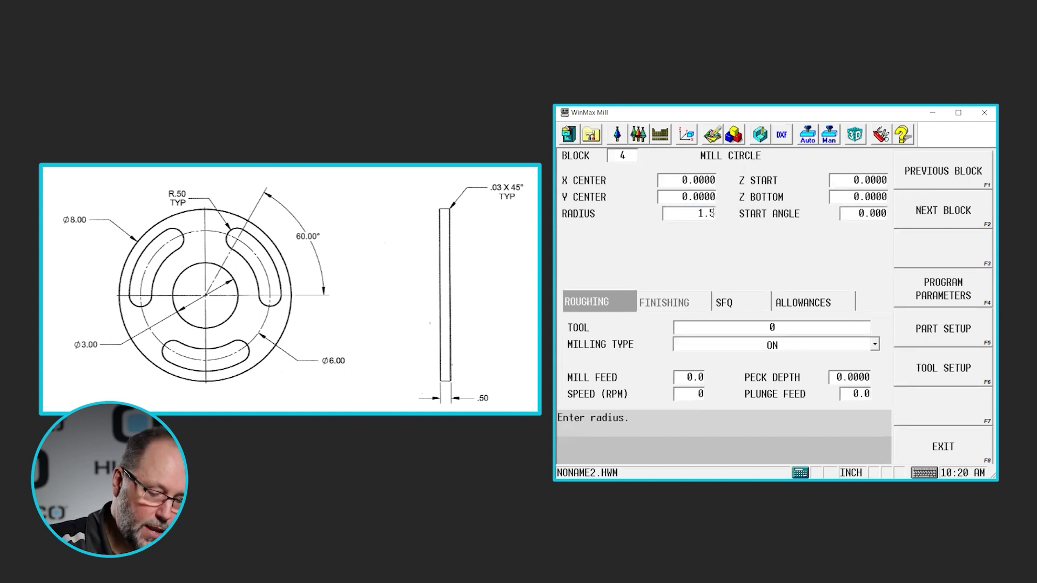
{"action": "key", "text": "Return"}
{"action": "type", "text": "."}
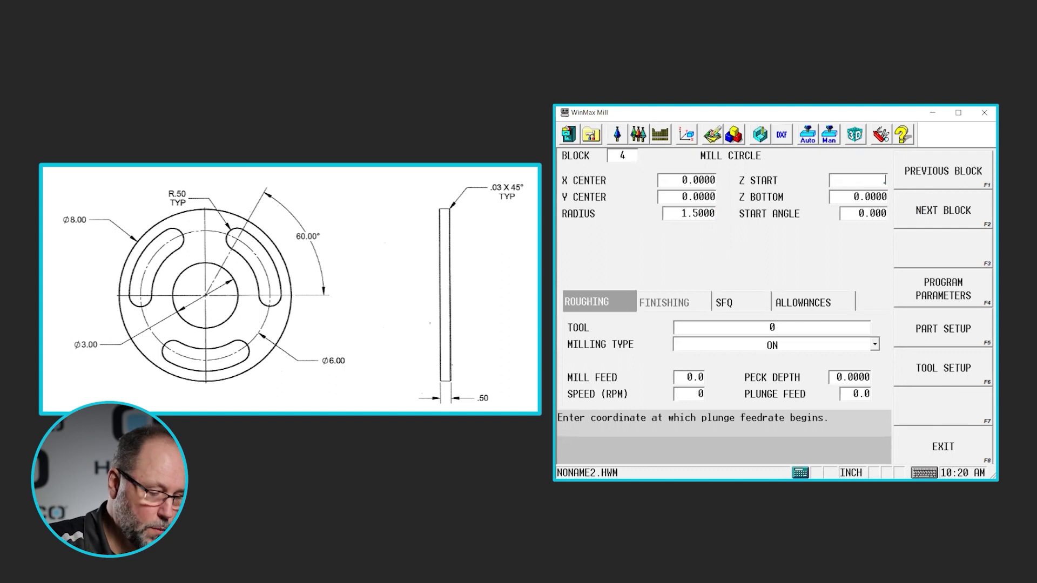
{"action": "type", "text": "1"}
{"action": "key", "text": "Return"}
{"action": "type", "text": "-0."}
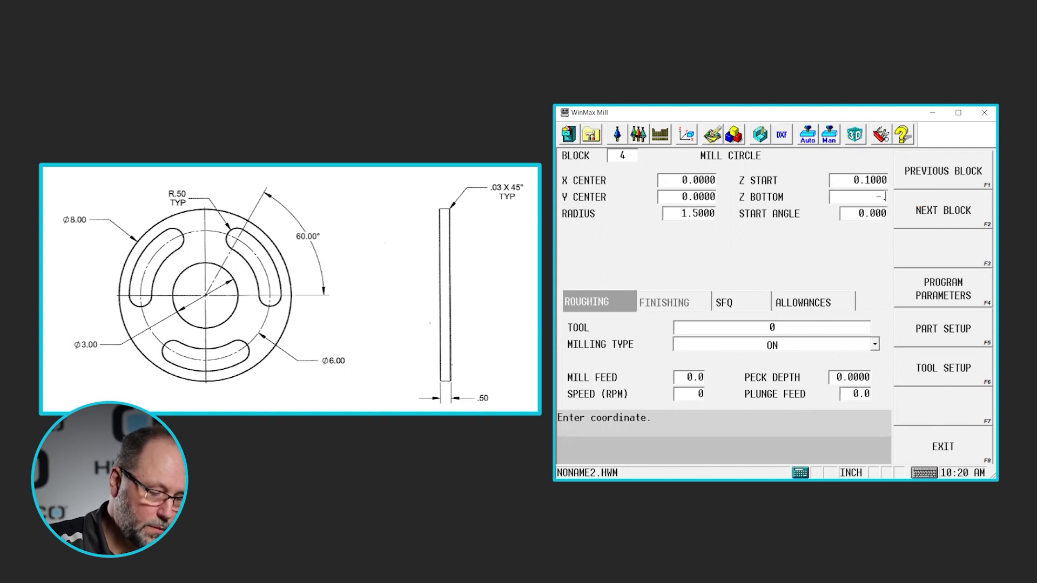
{"action": "type", "text": "52"}
{"action": "key", "text": "Return"}
{"action": "key", "text": "Return"}
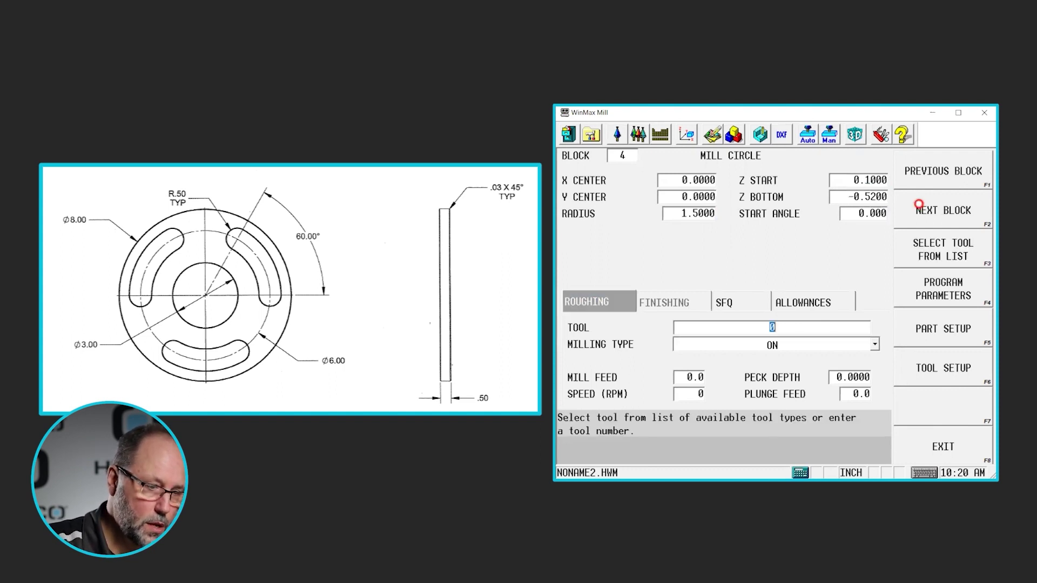
- Assign tool 176, the 0.7500 diameter end mill, to the mill circle and set its milling type to Pocket Boundary
{"action": "left_click", "coordinate": [927, 246]}
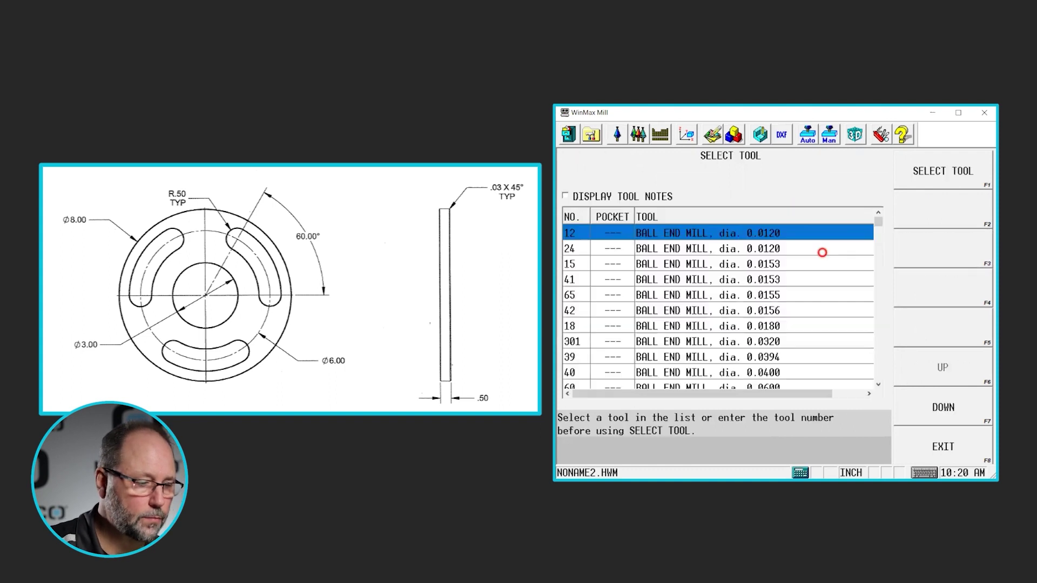
{"action": "scroll", "coordinate": [753, 282], "scroll_direction": "down", "scroll_amount": 15}
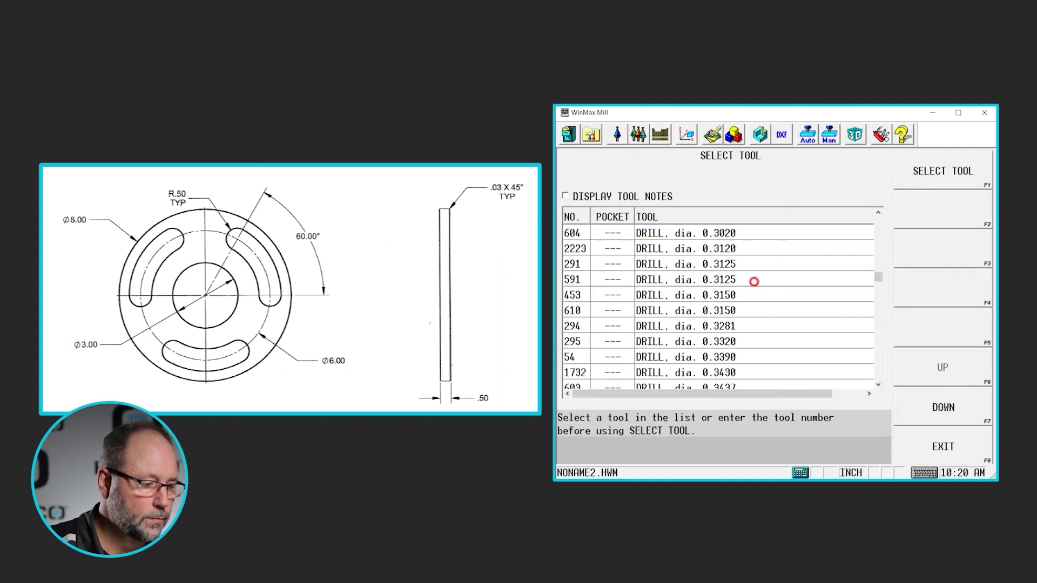
{"action": "scroll", "coordinate": [754, 281], "scroll_direction": "down", "scroll_amount": 15}
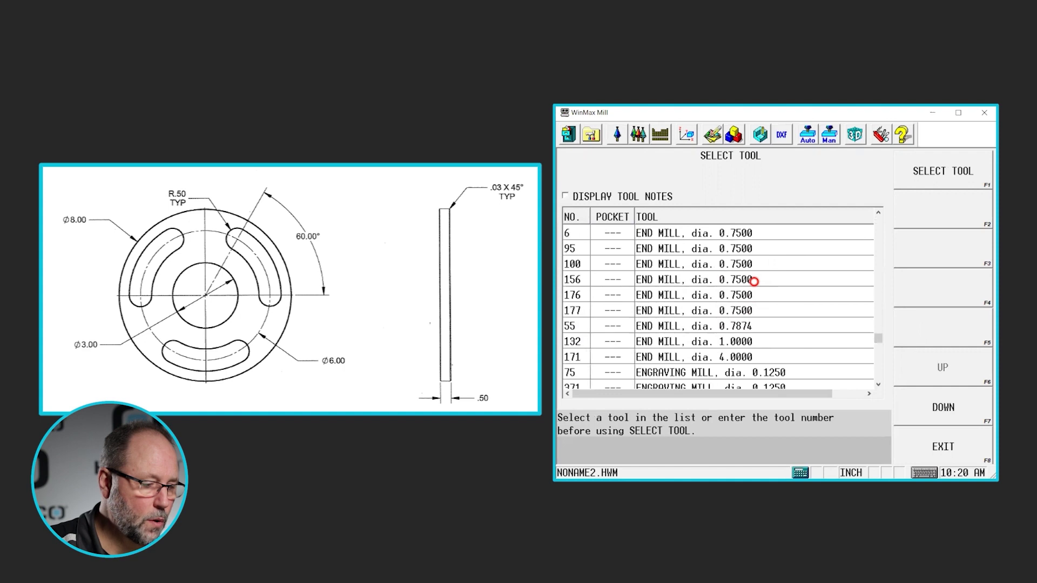
{"action": "scroll", "coordinate": [754, 281], "scroll_direction": "up", "scroll_amount": 5}
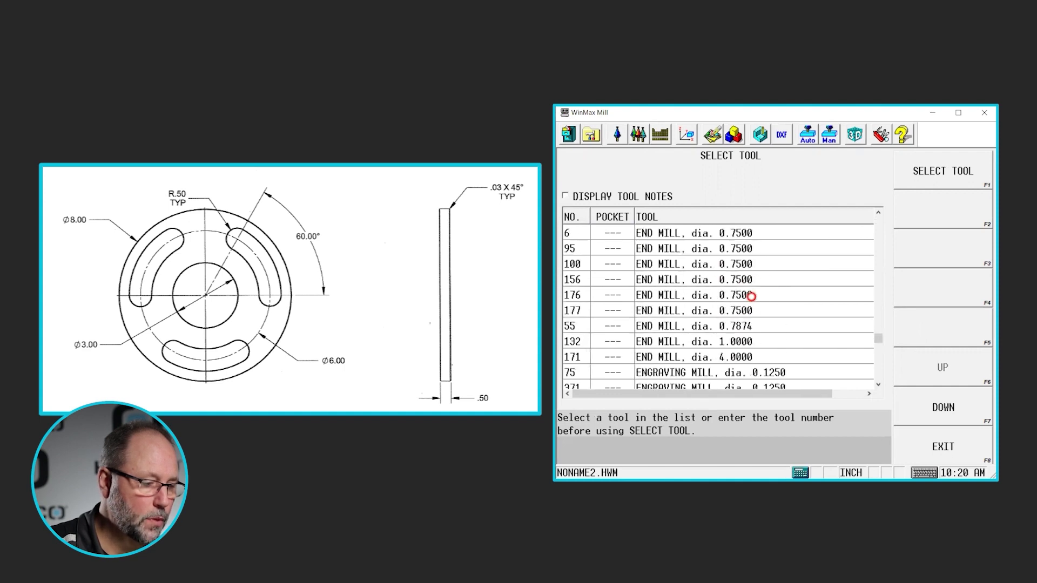
{"action": "double_click", "coordinate": [751, 296]}
{"action": "left_click", "coordinate": [790, 345]}
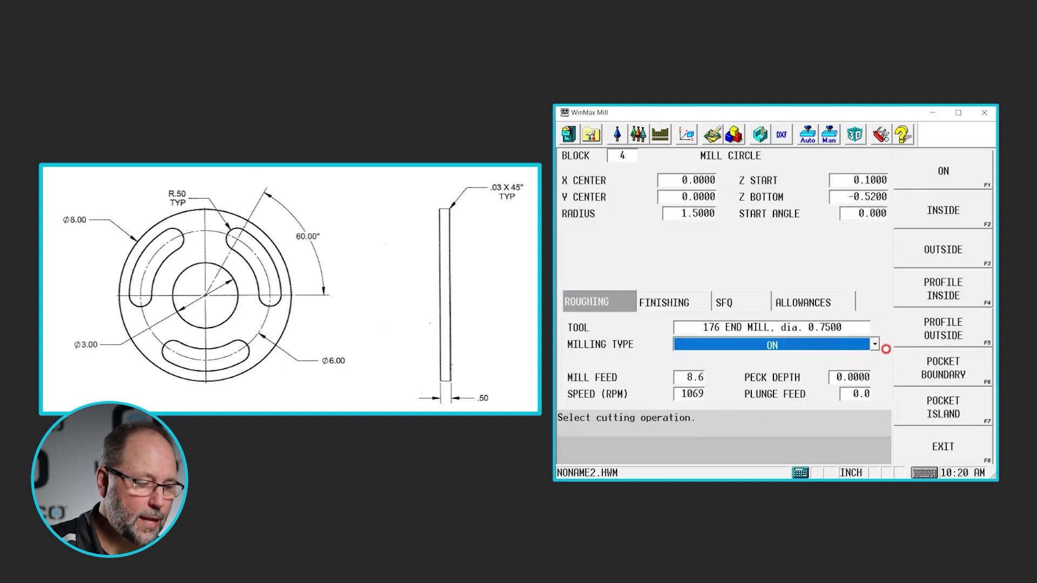
{"action": "left_click", "coordinate": [939, 371]}
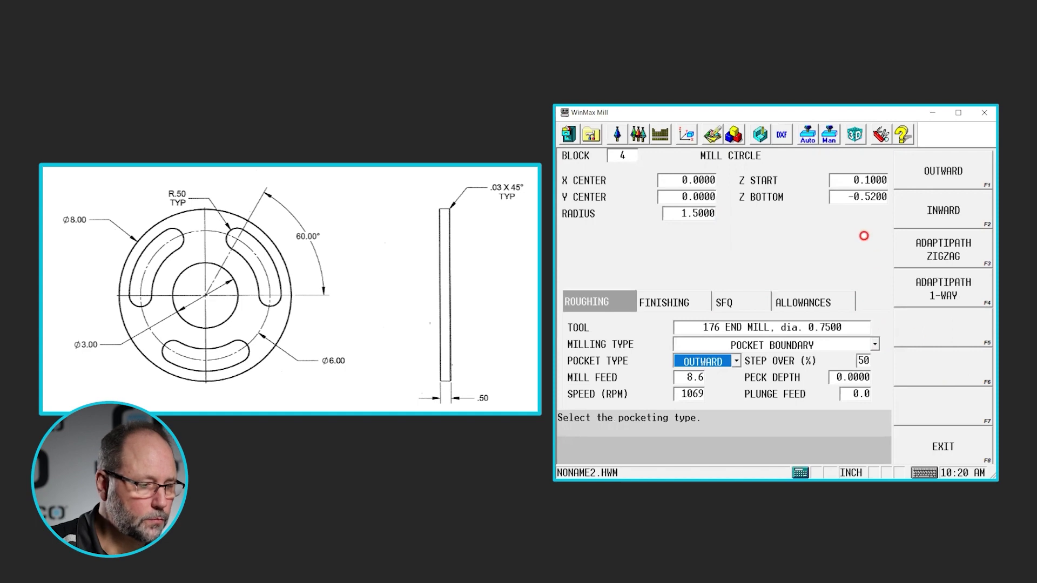
- Draw the part simulation with the center circle pocket and inspect it in isometric view
{"action": "left_click", "coordinate": [755, 138]}
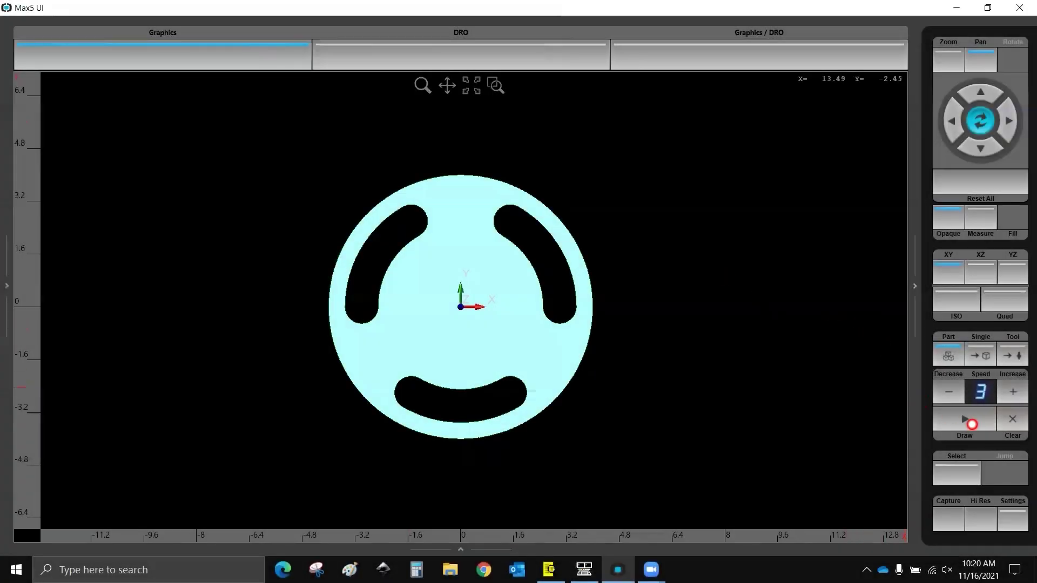
{"action": "left_click", "coordinate": [967, 422]}
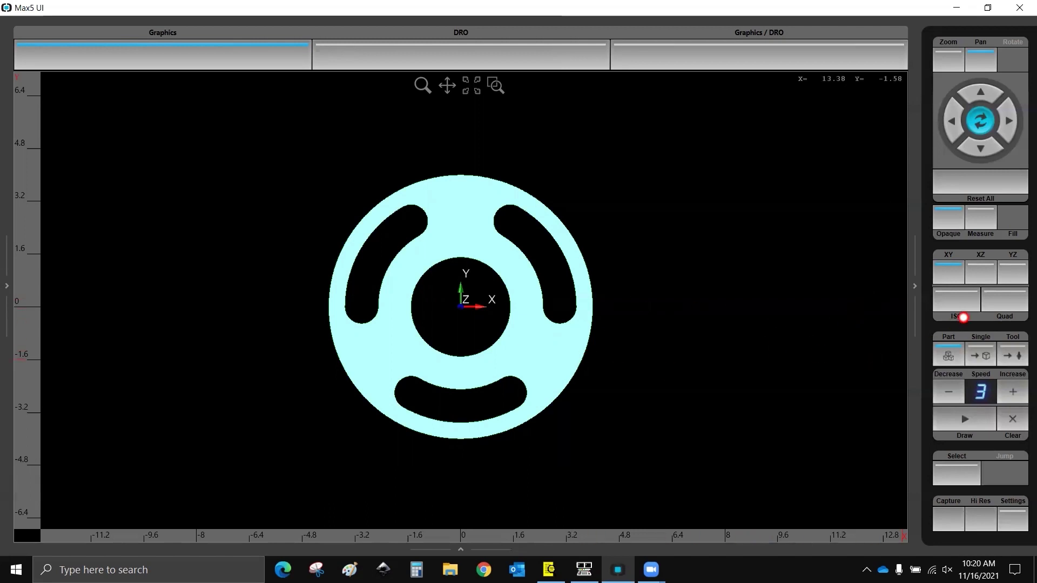
{"action": "left_click", "coordinate": [962, 304]}
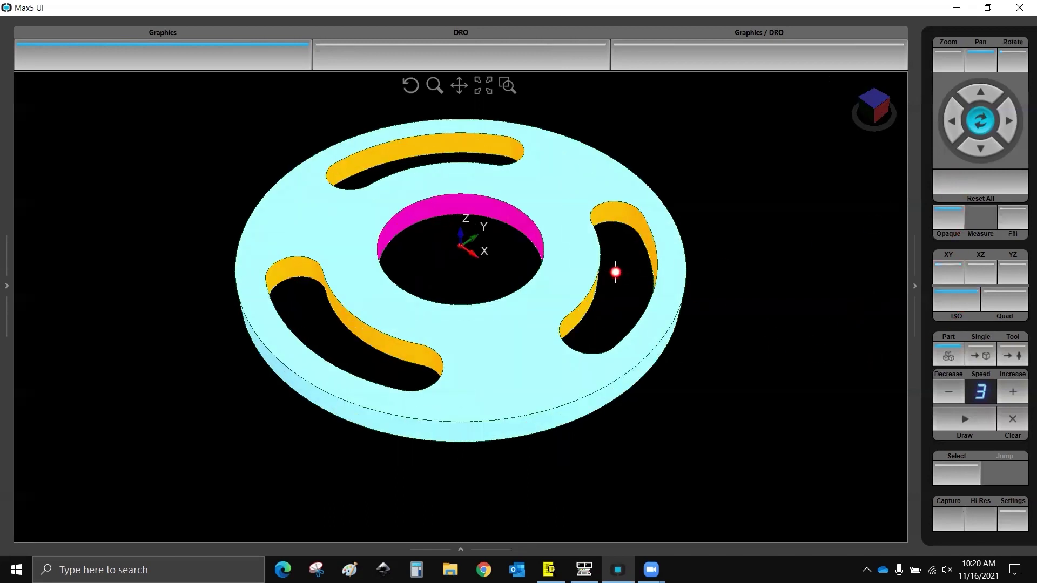
{"action": "left_click", "coordinate": [475, 301]}
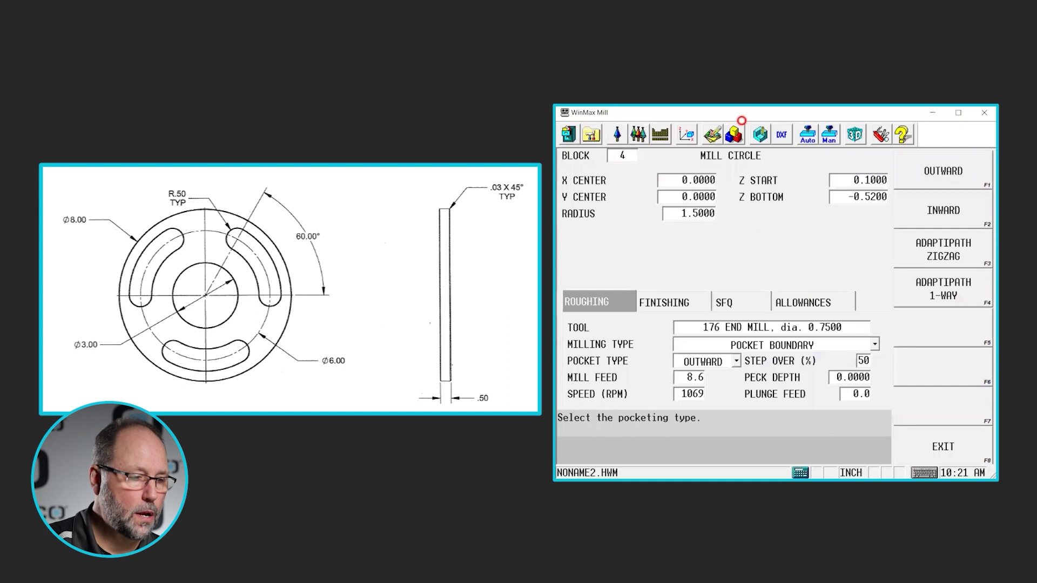
- Copy the mill slot block and paste it before the Pattern End block
{"action": "left_click", "coordinate": [738, 135]}
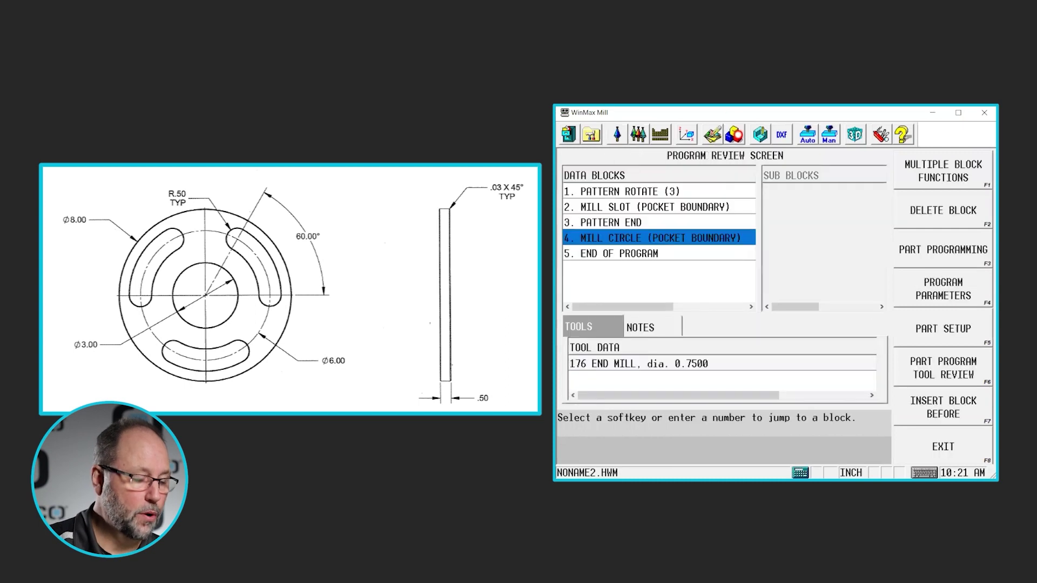
{"action": "left_click", "coordinate": [672, 208]}
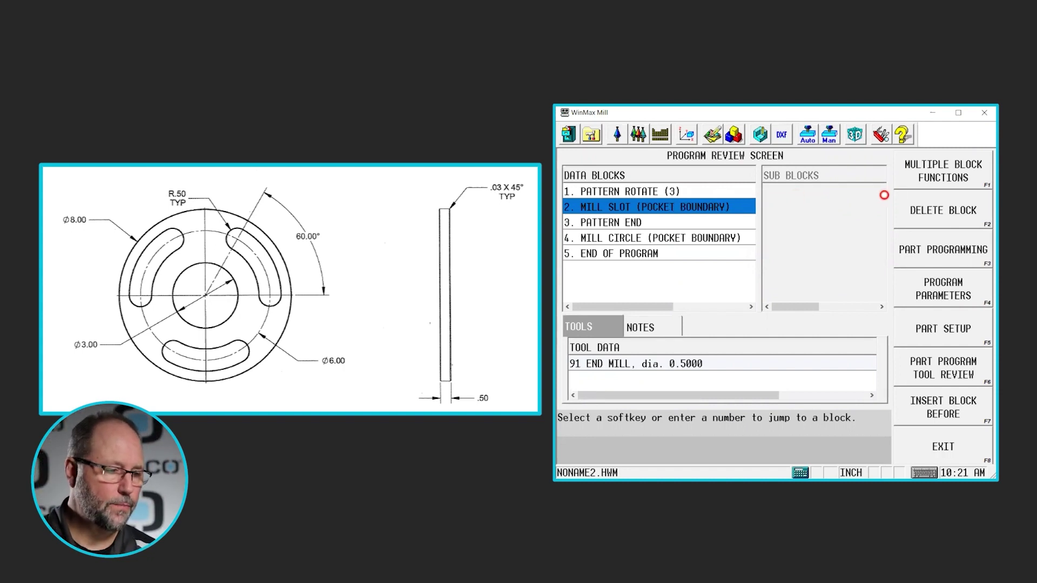
{"action": "left_click", "coordinate": [922, 183]}
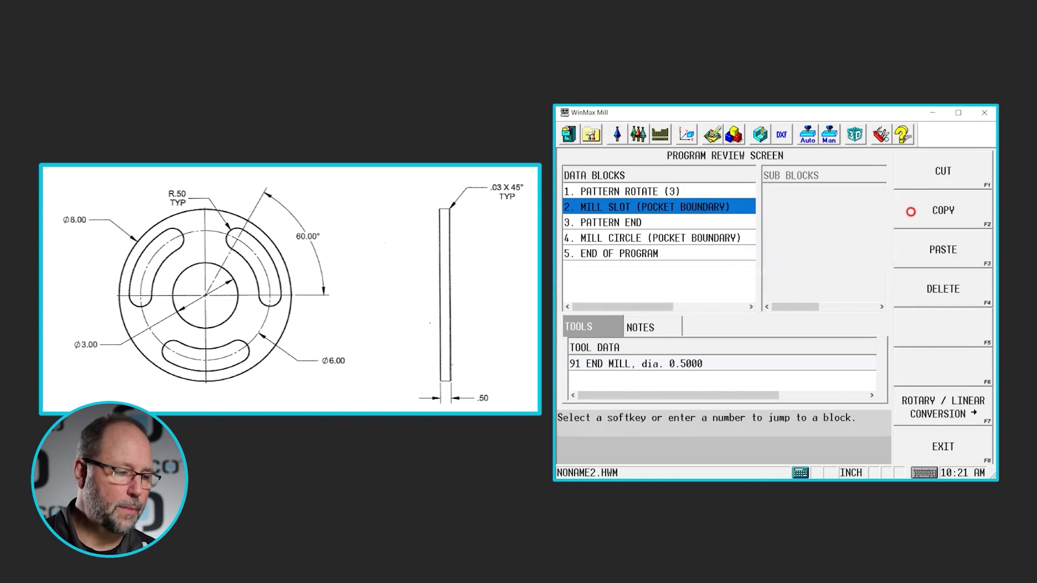
{"action": "left_click", "coordinate": [694, 221]}
{"action": "left_click", "coordinate": [952, 255]}
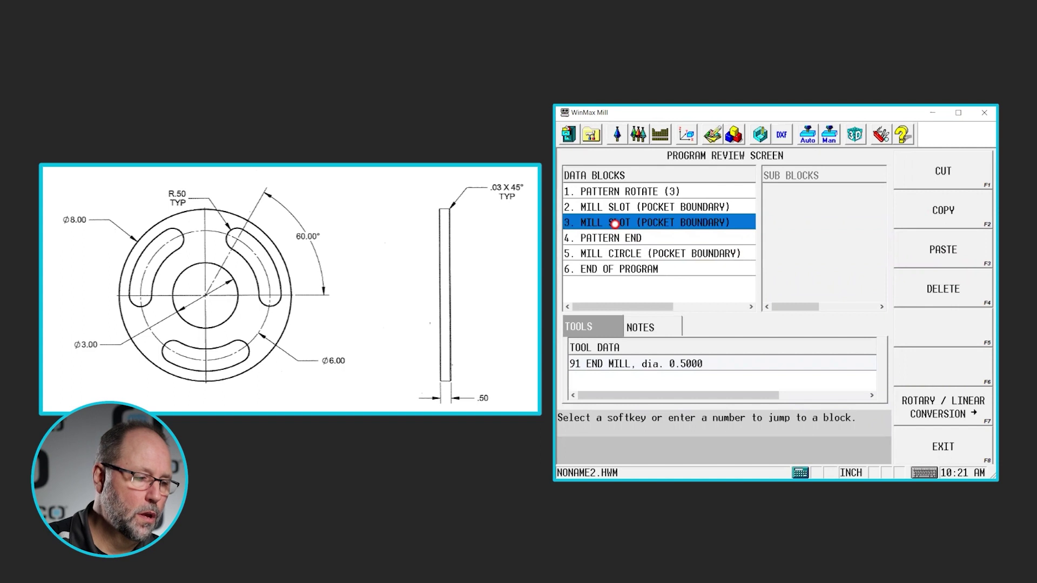
- Open the copied mill slot block and set its Z bottom to -0.03
{"action": "double_click", "coordinate": [615, 223]}
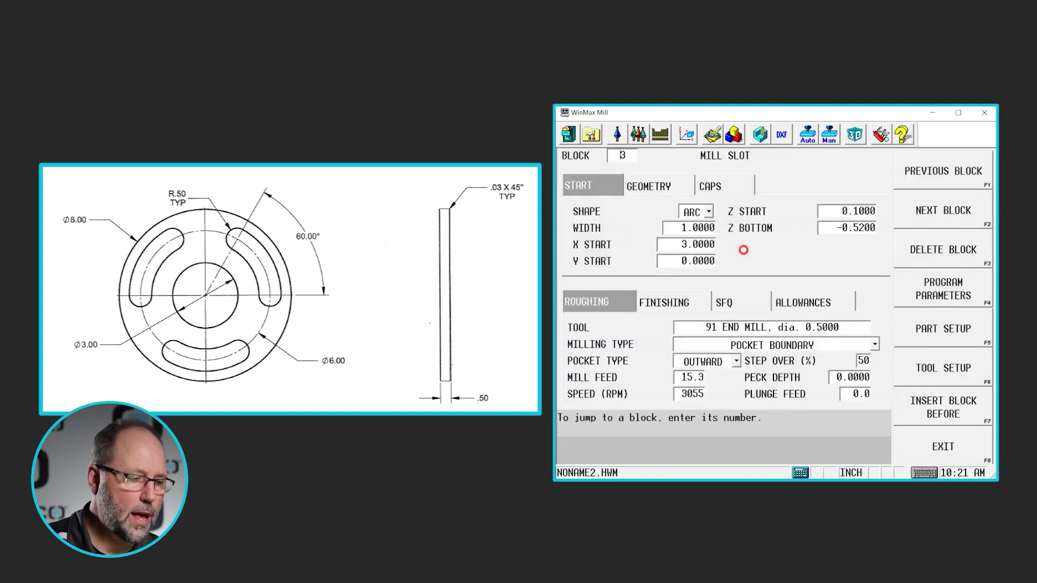
{"action": "left_click", "coordinate": [844, 228]}
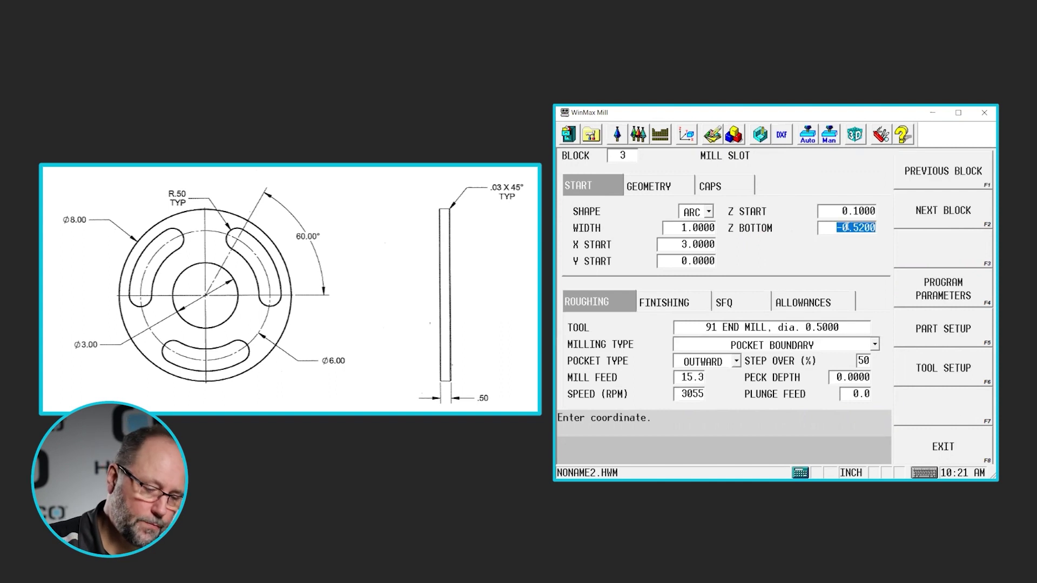
{"action": "type", "text": "-0.03"}
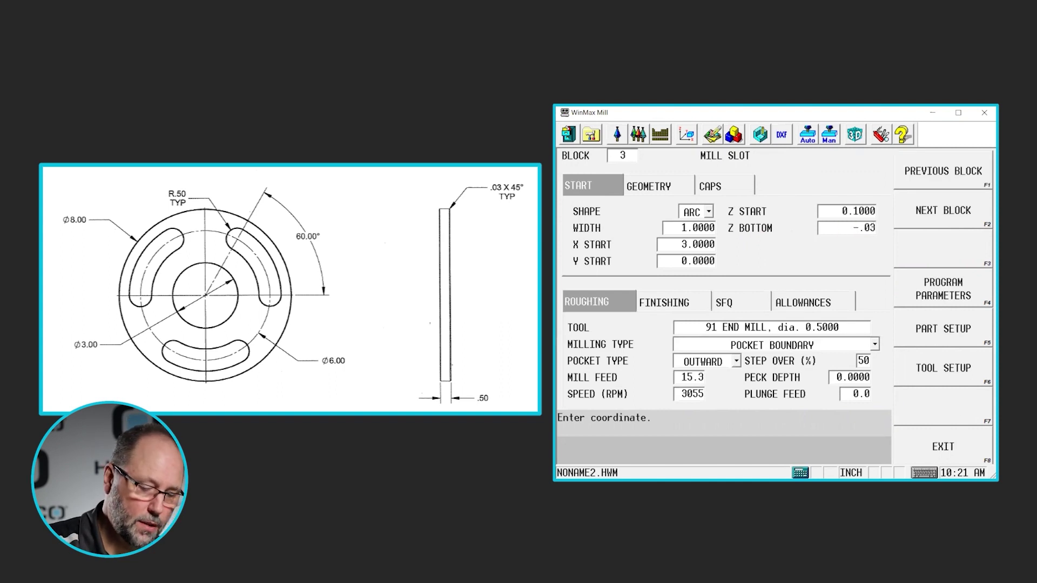
{"action": "key", "text": "Return"}
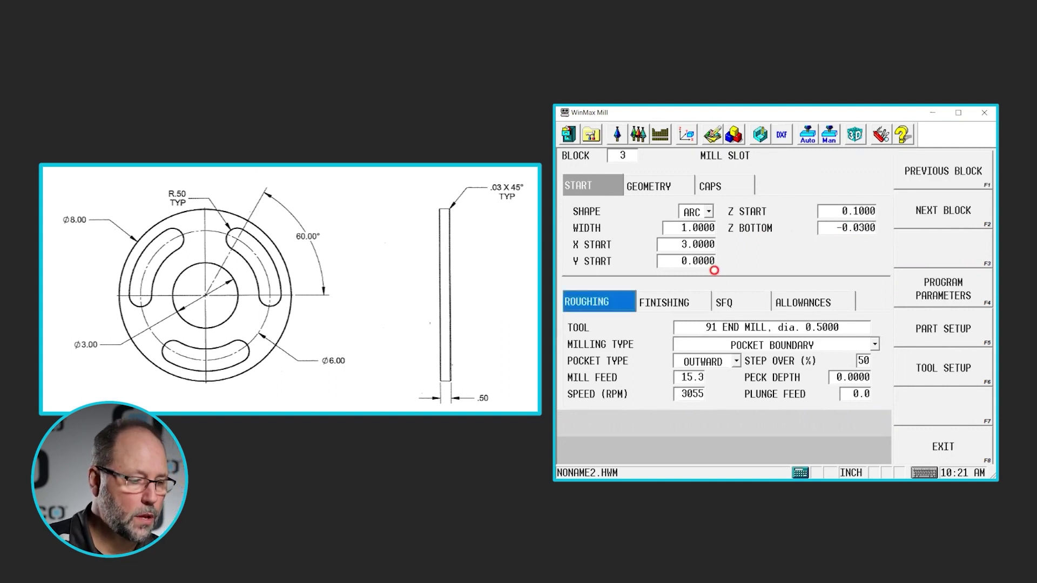
- Assign tool 4, the 0.5000 diameter chamfer mill, to the copied slot and set its milling type to Inside
{"action": "left_click", "coordinate": [760, 326]}
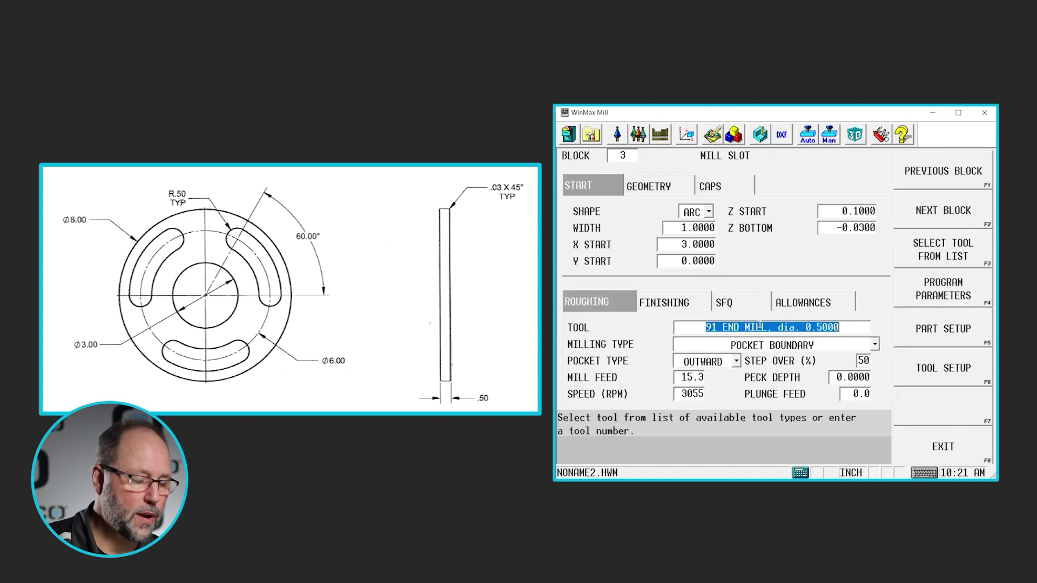
{"action": "type", "text": "4"}
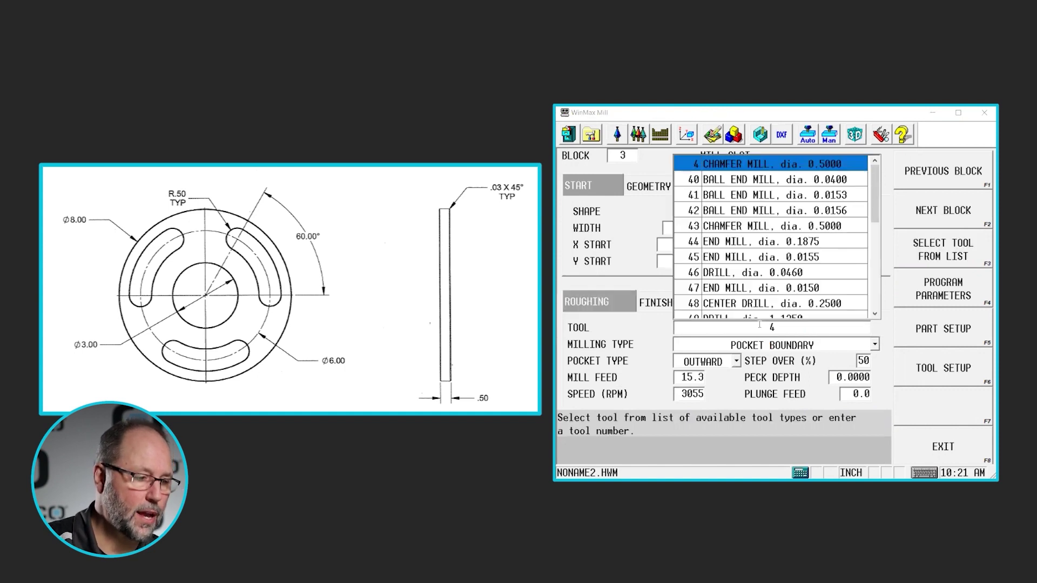
{"action": "left_click", "coordinate": [761, 325]}
{"action": "left_click", "coordinate": [759, 323]}
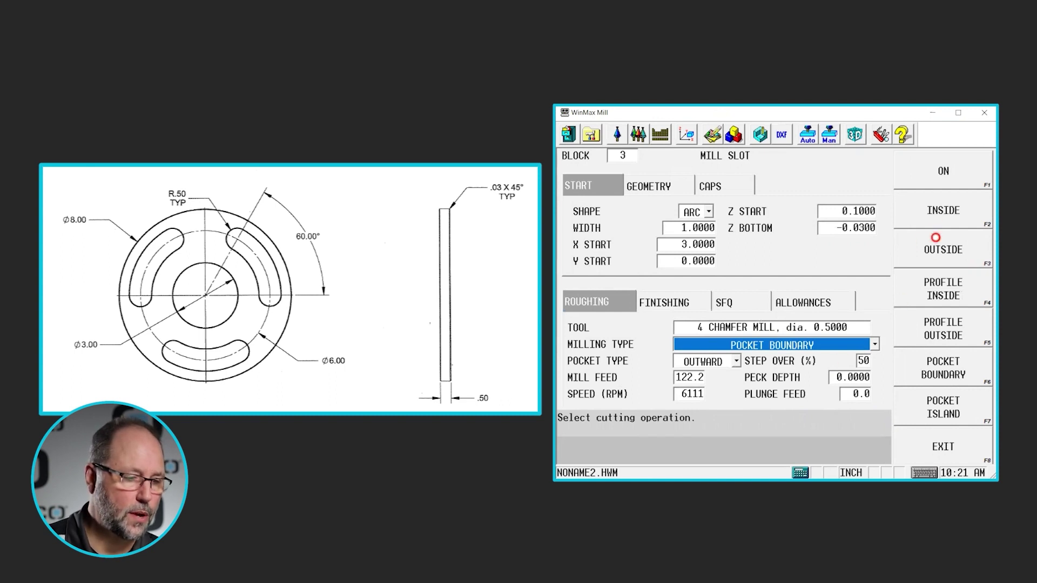
{"action": "left_click", "coordinate": [937, 215]}
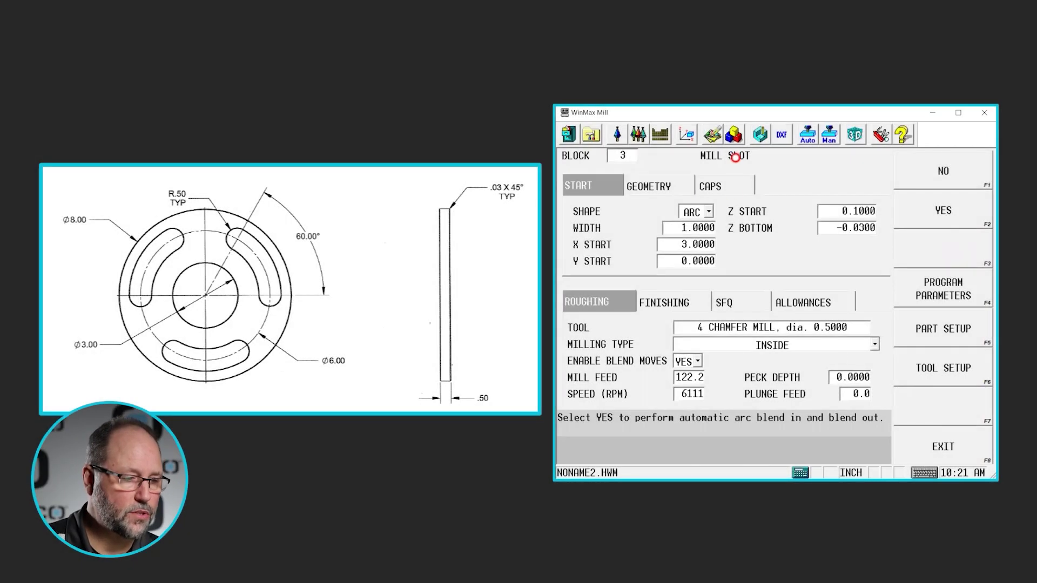
- Copy the mill circle block and paste it before the end of the program
{"action": "left_click", "coordinate": [734, 134]}
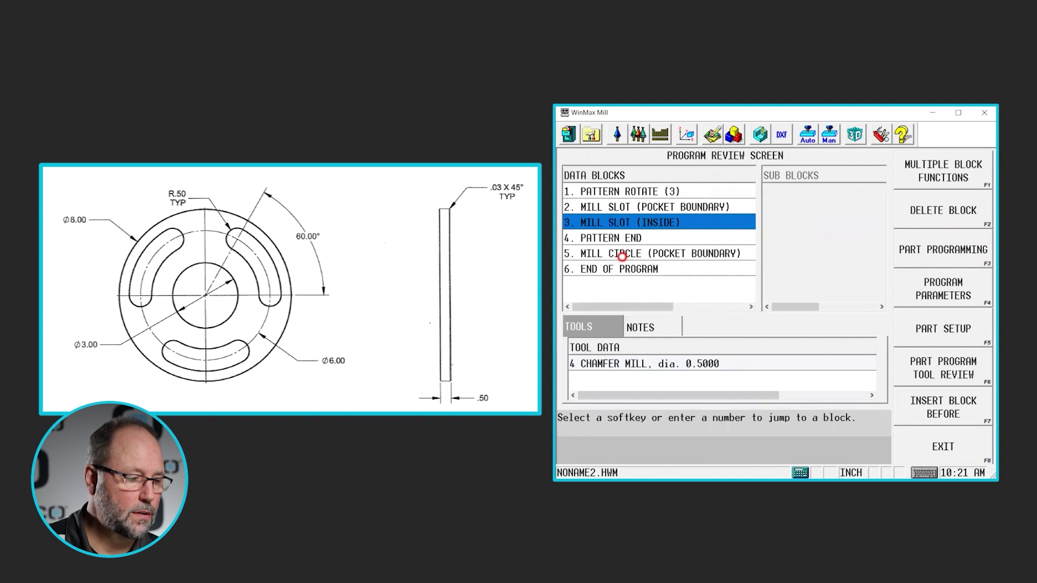
{"action": "left_click", "coordinate": [622, 254]}
{"action": "left_click", "coordinate": [918, 168]}
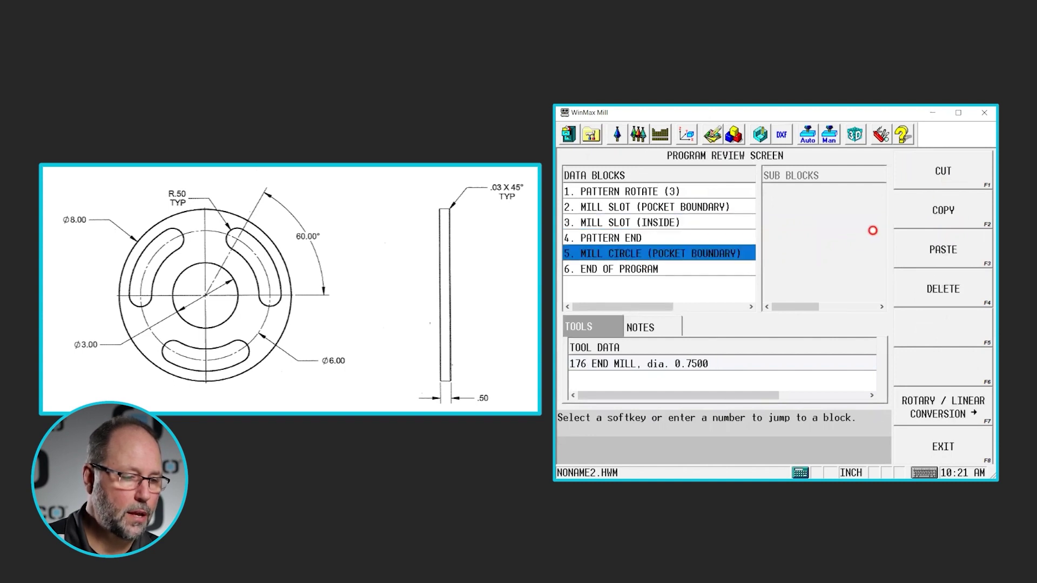
{"action": "left_click", "coordinate": [736, 270]}
{"action": "left_click", "coordinate": [963, 258]}
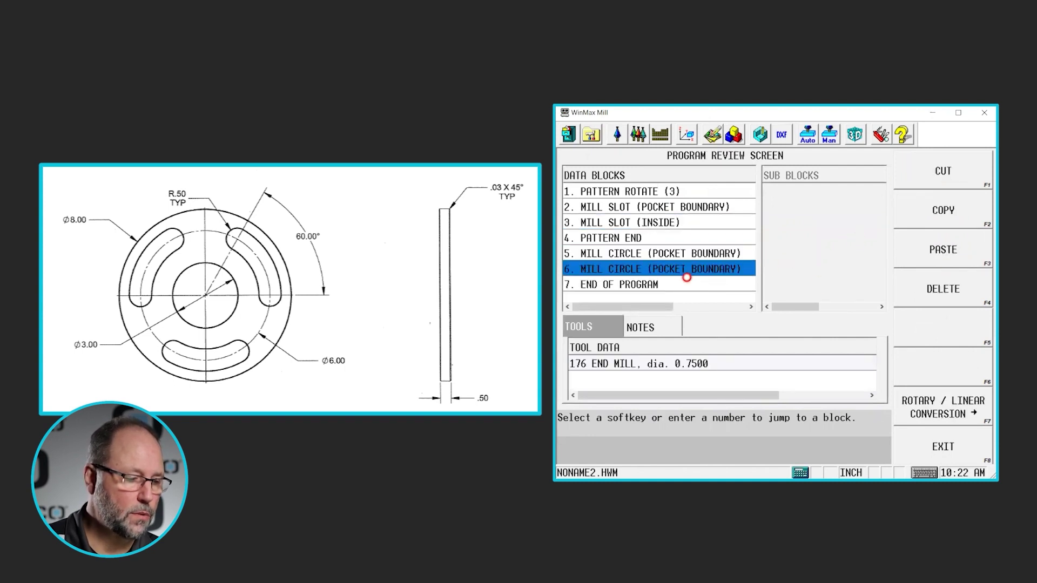
- Open the copied mill circle block and set its Z bottom to -0.03
{"action": "double_click", "coordinate": [671, 270]}
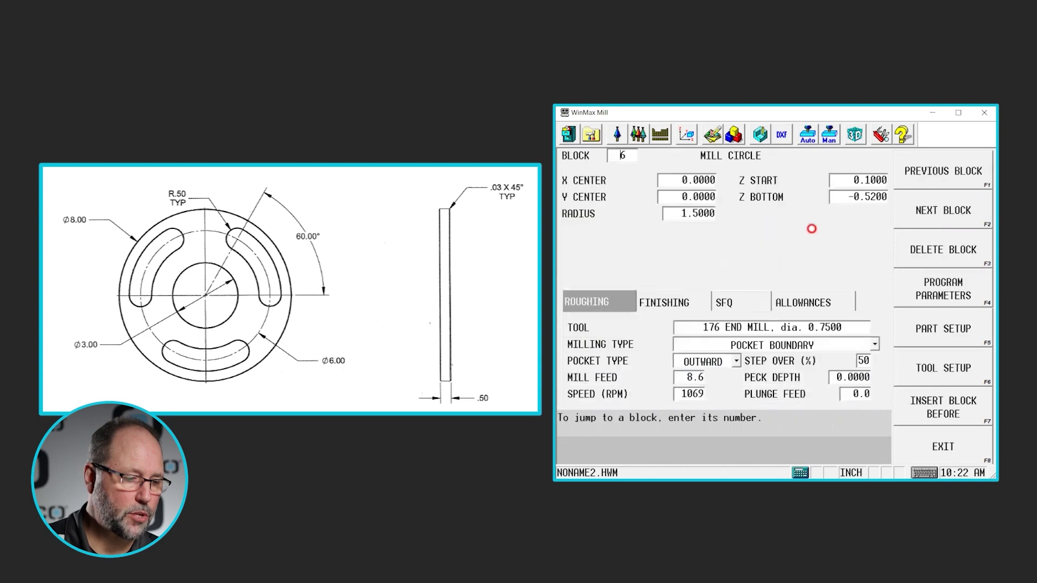
{"action": "left_click", "coordinate": [847, 197]}
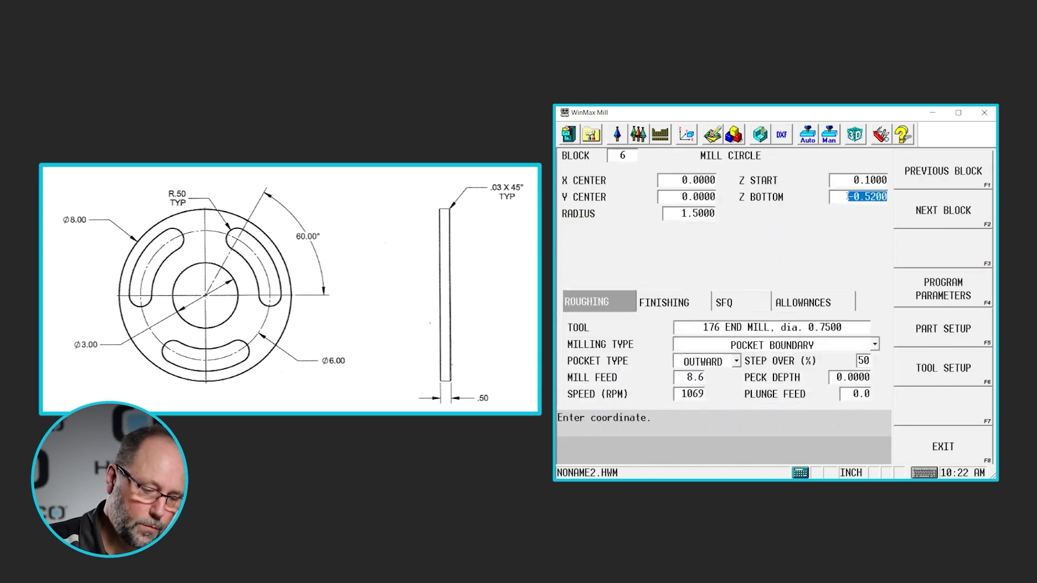
{"action": "type", "text": "-.03"}
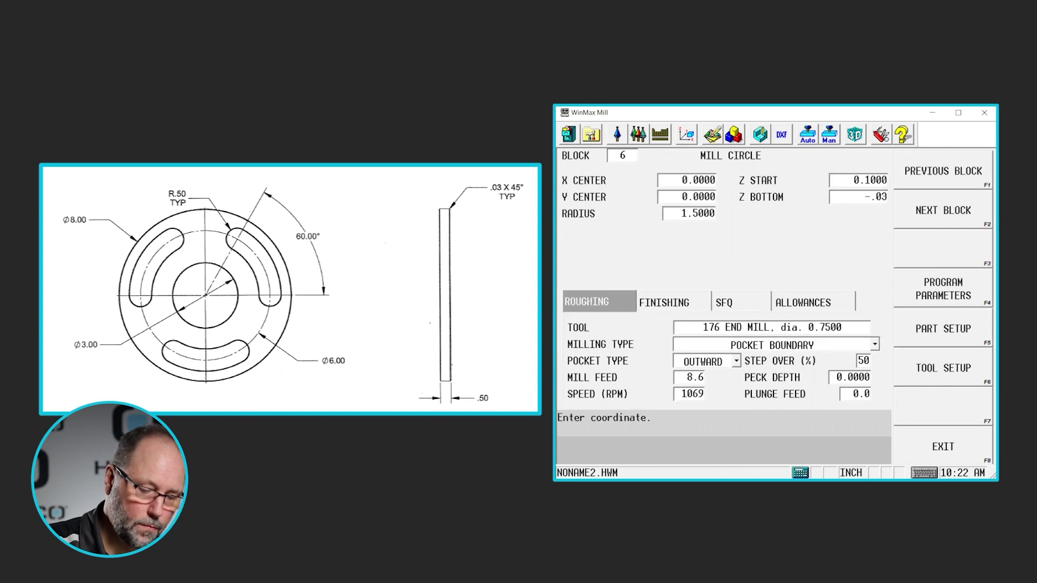
{"action": "key", "text": "Return"}
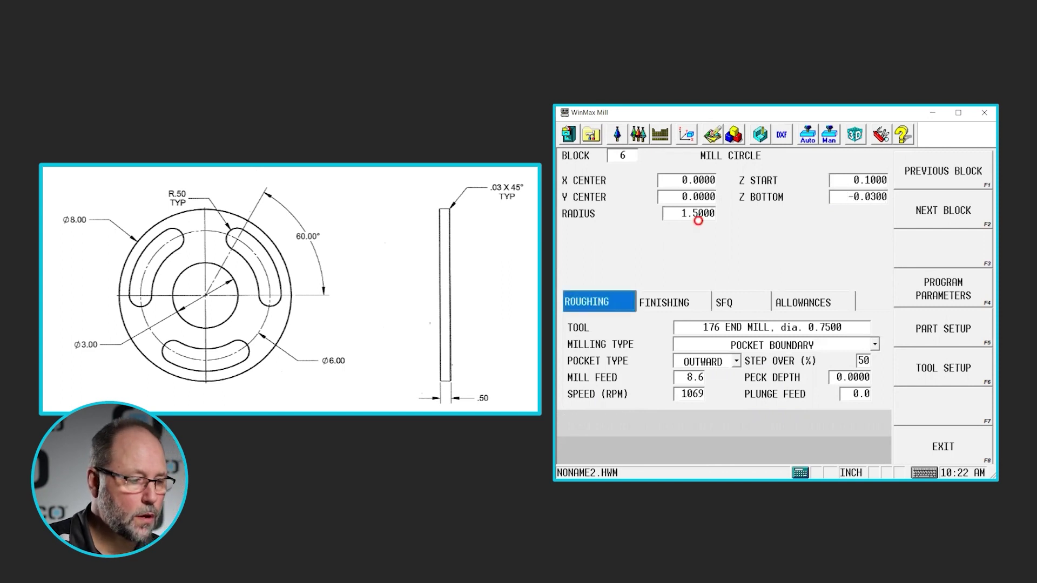
- Assign tool 4, the 0.5000 diameter chamfer mill, to the copied mill circle and set its milling type to Inside
{"action": "left_click", "coordinate": [751, 327]}
{"action": "left_click", "coordinate": [752, 327]}
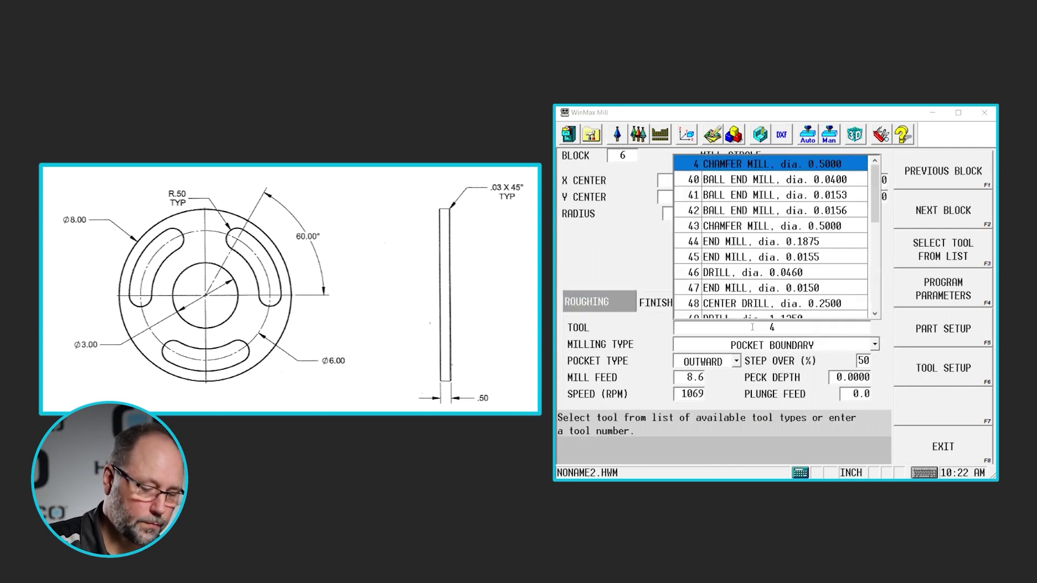
{"action": "left_click", "coordinate": [753, 327]}
{"action": "left_click", "coordinate": [752, 326]}
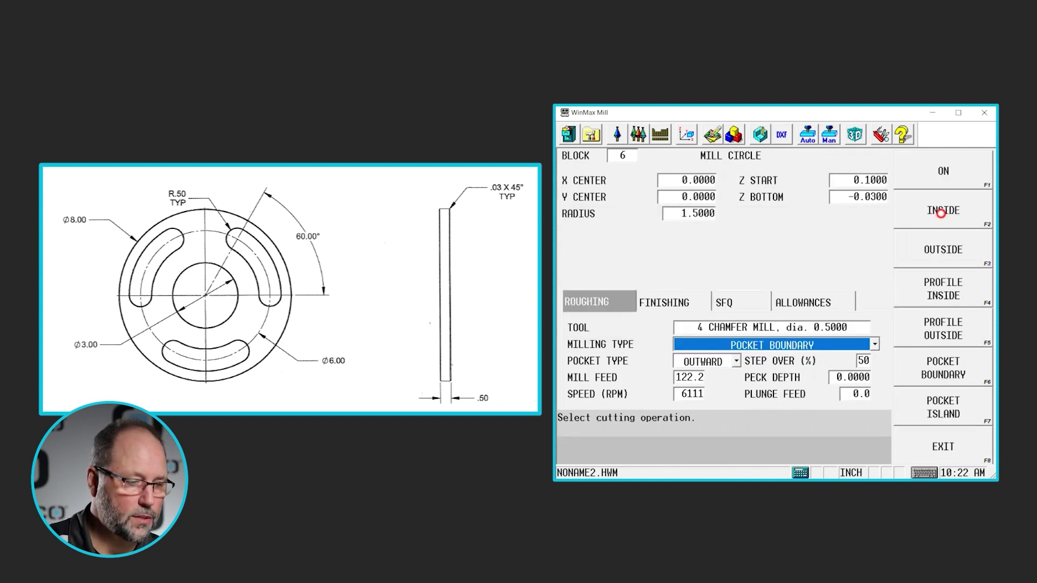
{"action": "left_click", "coordinate": [941, 212]}
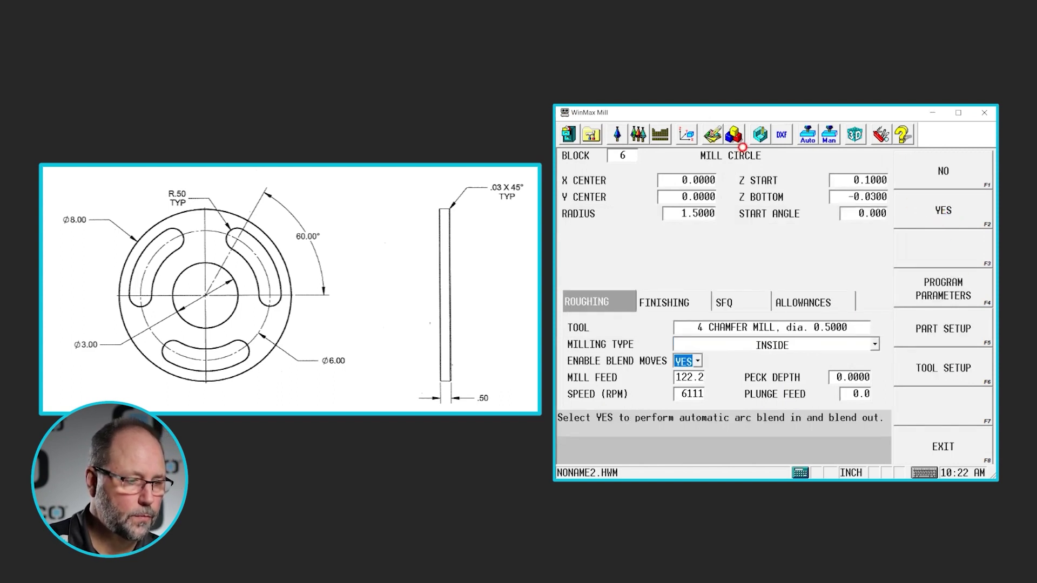
- Insert a new mill circle block before the end of the program
{"action": "left_click", "coordinate": [733, 134]}
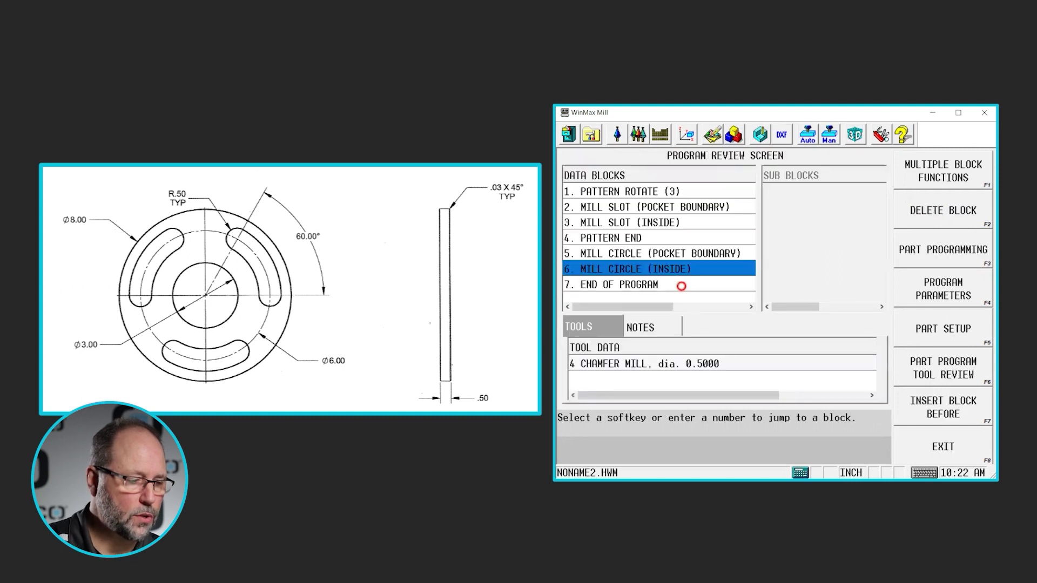
{"action": "left_click", "coordinate": [683, 282]}
{"action": "left_click", "coordinate": [943, 409]}
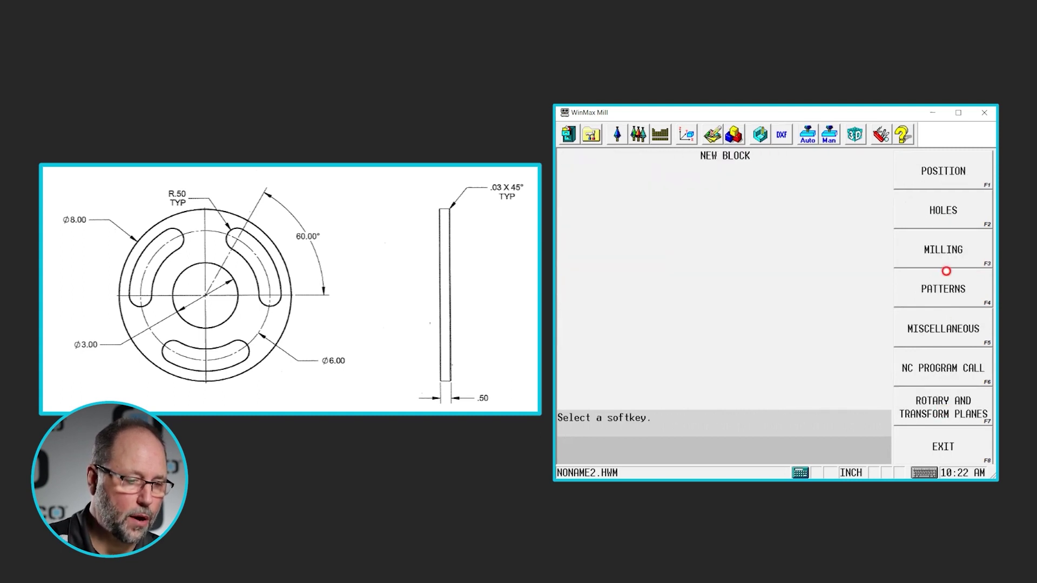
{"action": "left_click", "coordinate": [945, 249]}
{"action": "left_click", "coordinate": [945, 211]}
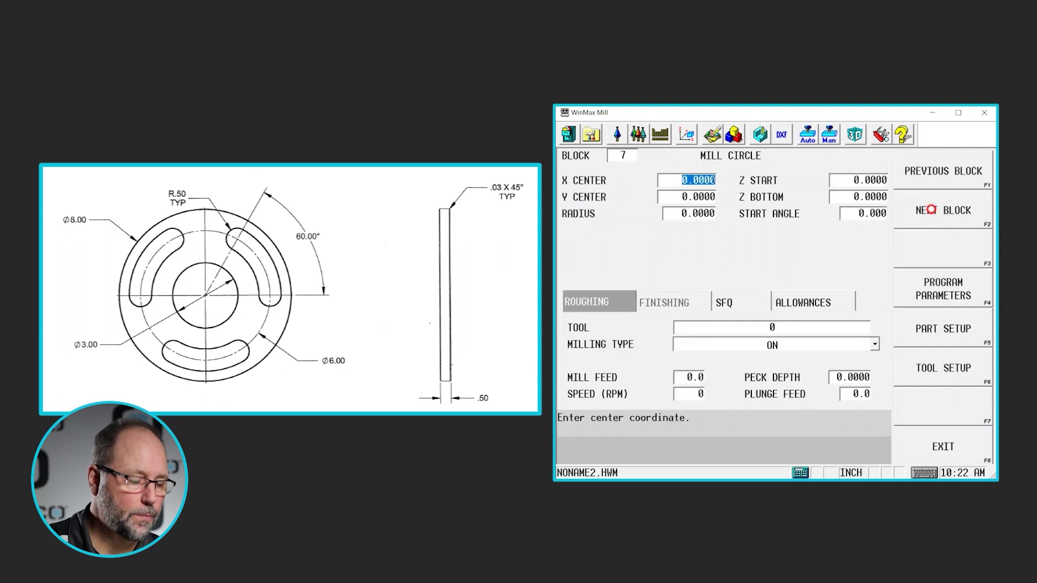
- Set the new circle's radius to 4, Z start to 0.1 and Z bottom to -0.03, keeping the start angle at 0
{"action": "left_click", "coordinate": [705, 213]}
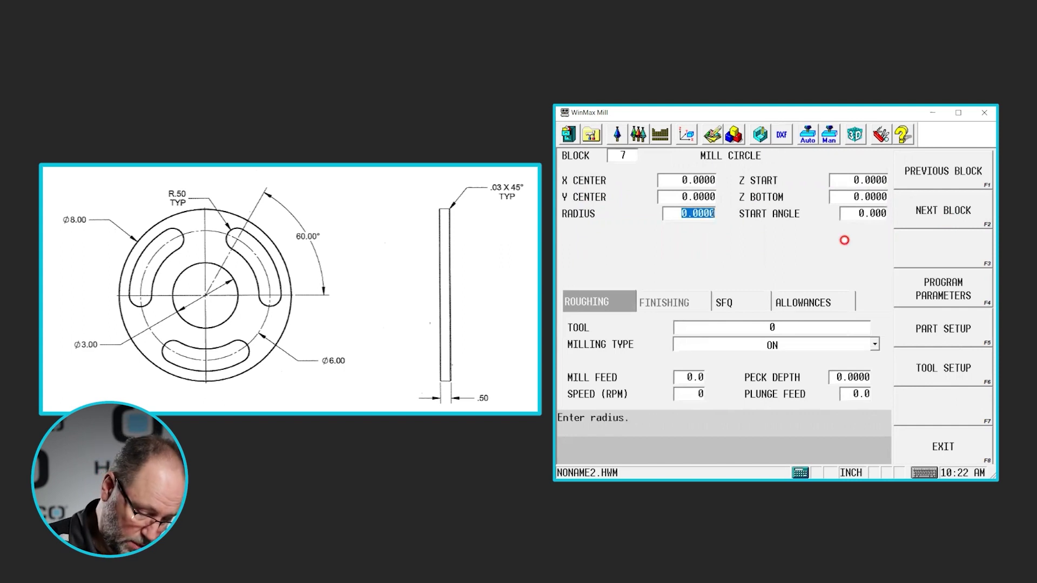
{"action": "type", "text": "4"}
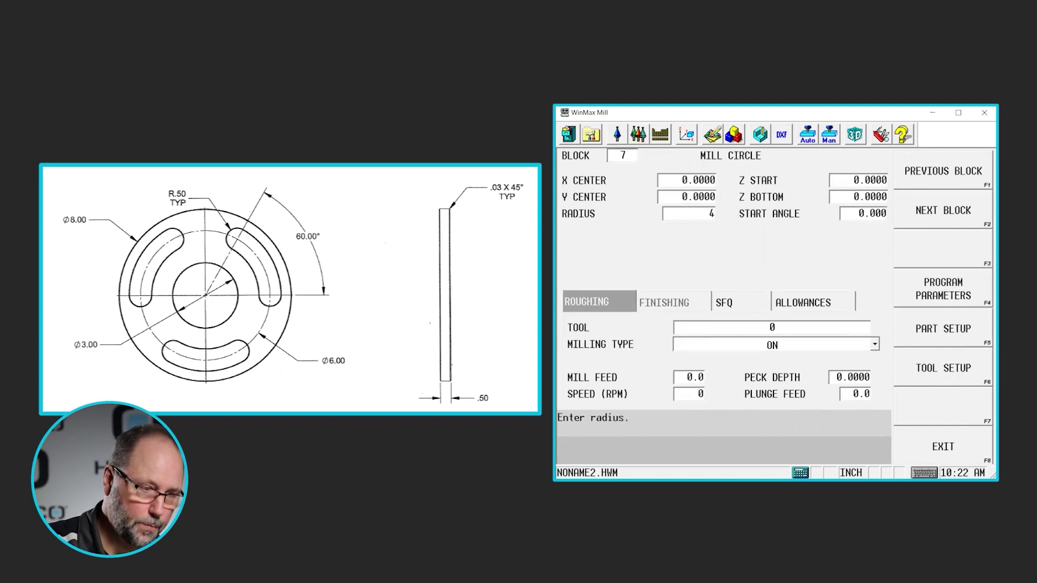
{"action": "key", "text": "Return"}
{"action": "type", "text": ".1"}
{"action": "key", "text": "Return"}
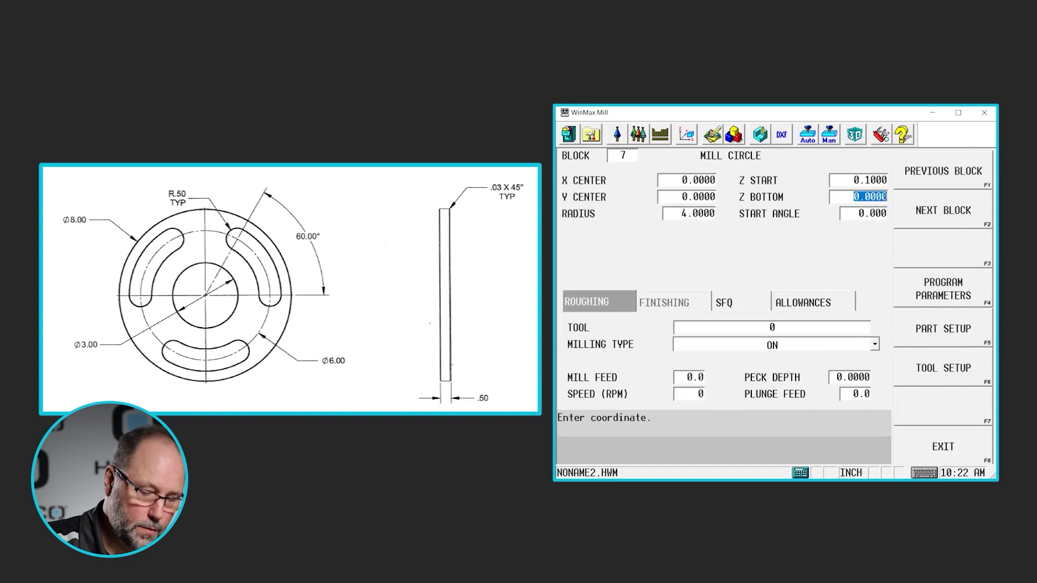
{"action": "type", "text": "-0."}
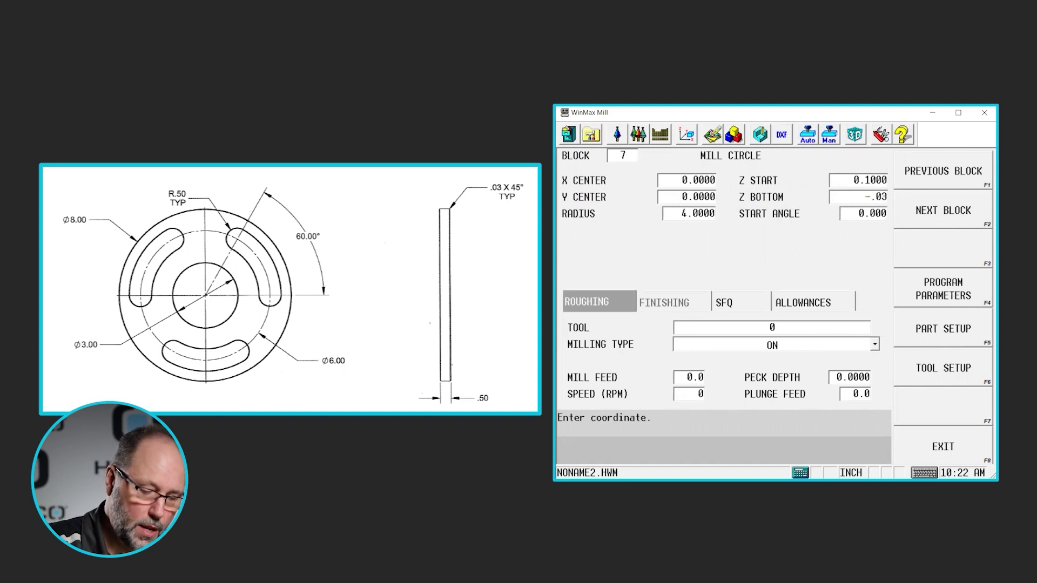
{"action": "type", "text": "03"}
{"action": "key", "text": "Return"}
{"action": "key", "text": "Return"}
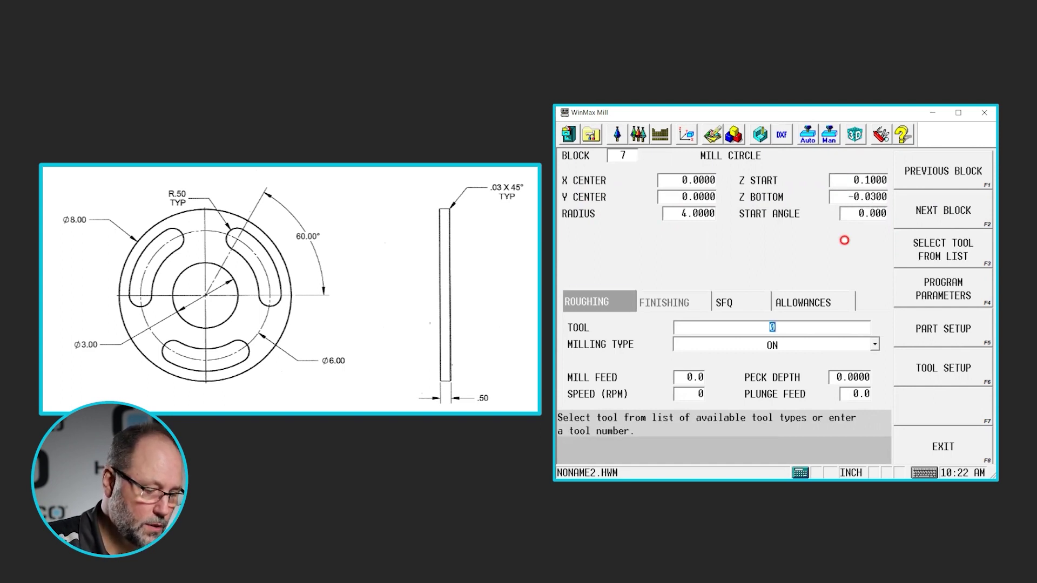
- Assign tool 4, the 0.5000 diameter chamfer mill, to the 4-inch radius circle and set its milling type to Outside
{"action": "type", "text": "4"}
{"action": "key", "text": "Return"}
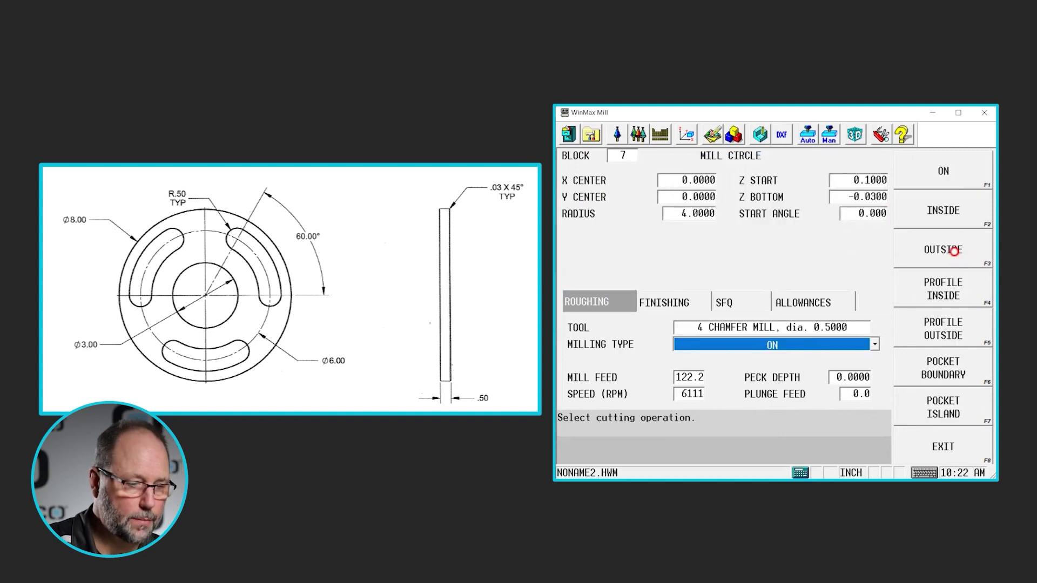
{"action": "left_click", "coordinate": [954, 252]}
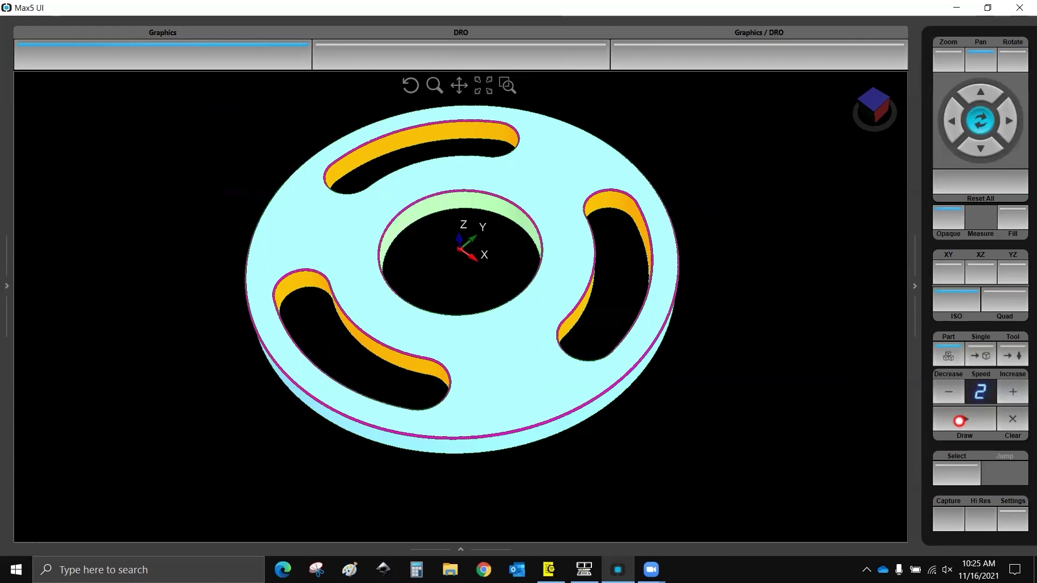
- Run the solid graphics simulation of the part at draw speed 1, increasing the speed while it runs
{"action": "left_click", "coordinate": [953, 393]}
{"action": "left_click", "coordinate": [959, 424]}
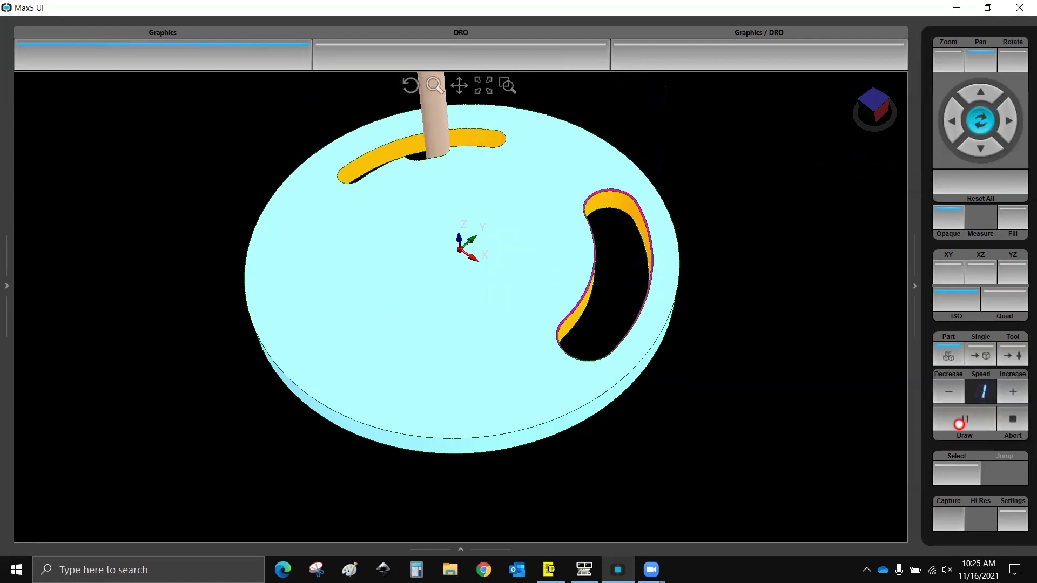
{"action": "left_click", "coordinate": [1013, 390]}
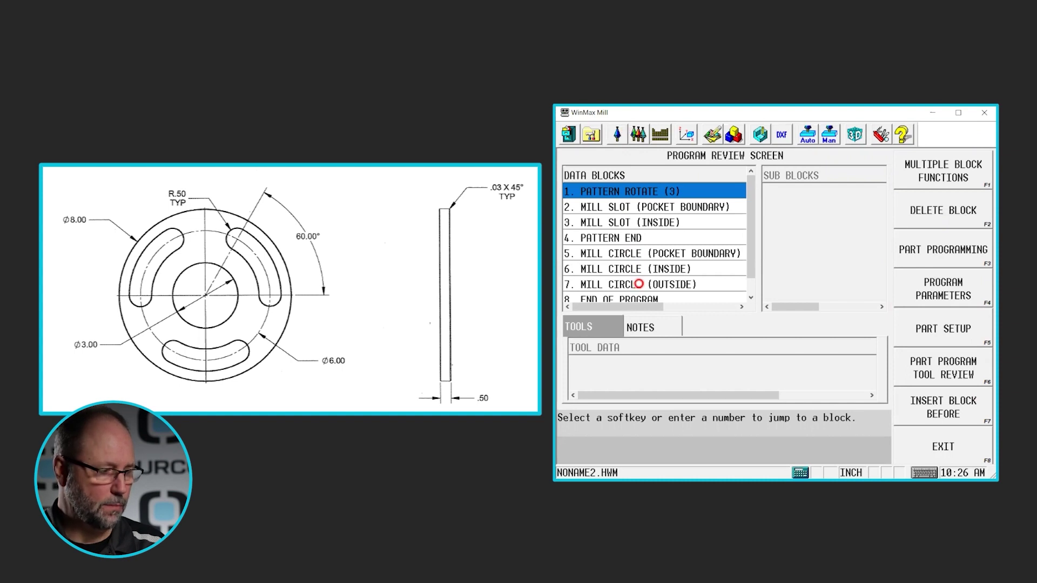
- Copy data blocks 1 through 7 and paste them before the end of the program
{"action": "left_click", "coordinate": [639, 284], "text": "shift"}
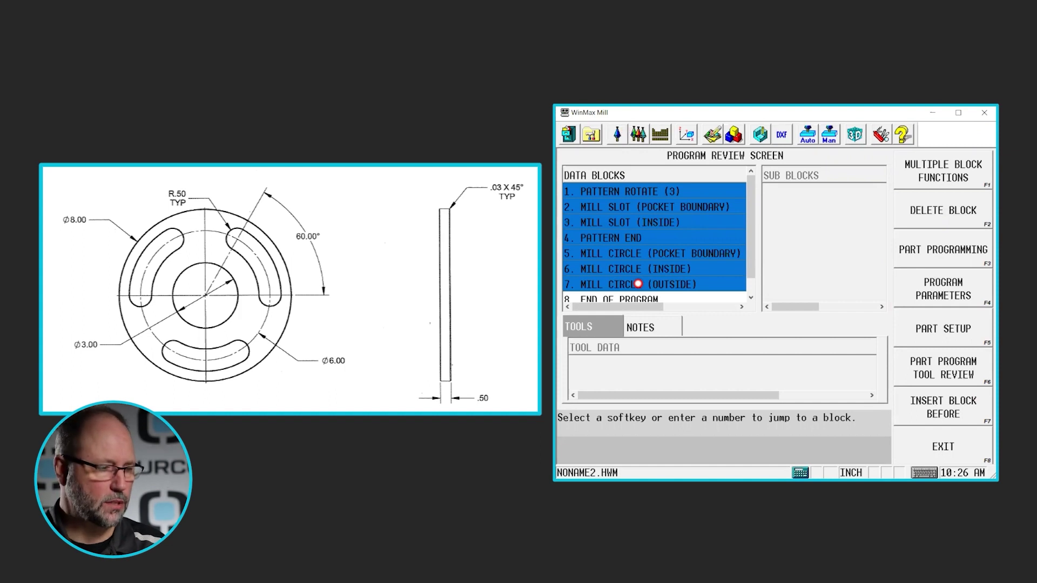
{"action": "left_click", "coordinate": [957, 158]}
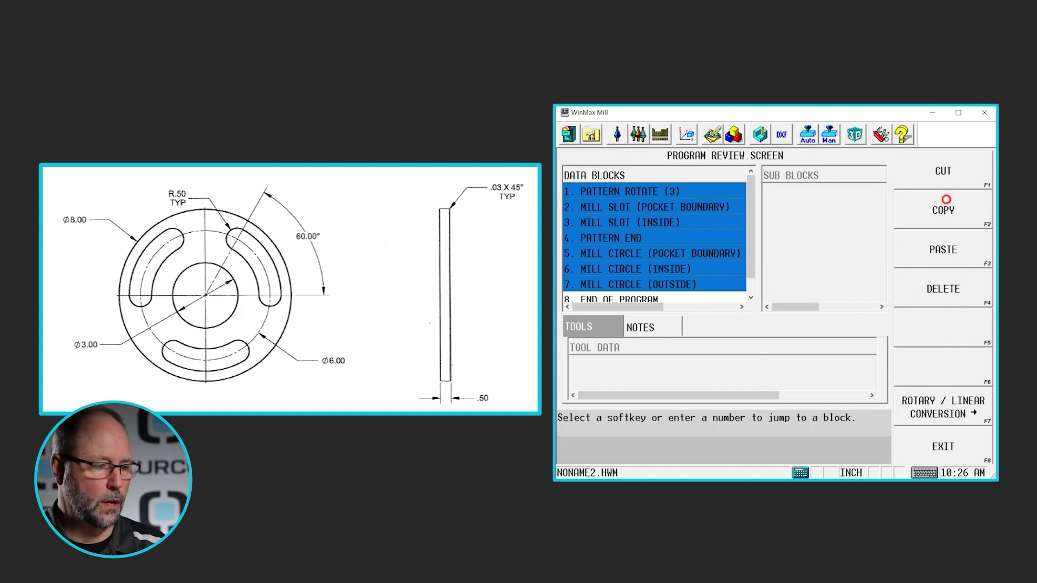
{"action": "left_click", "coordinate": [947, 199]}
{"action": "scroll", "coordinate": [650, 281], "scroll_direction": "down", "scroll_amount": 1}
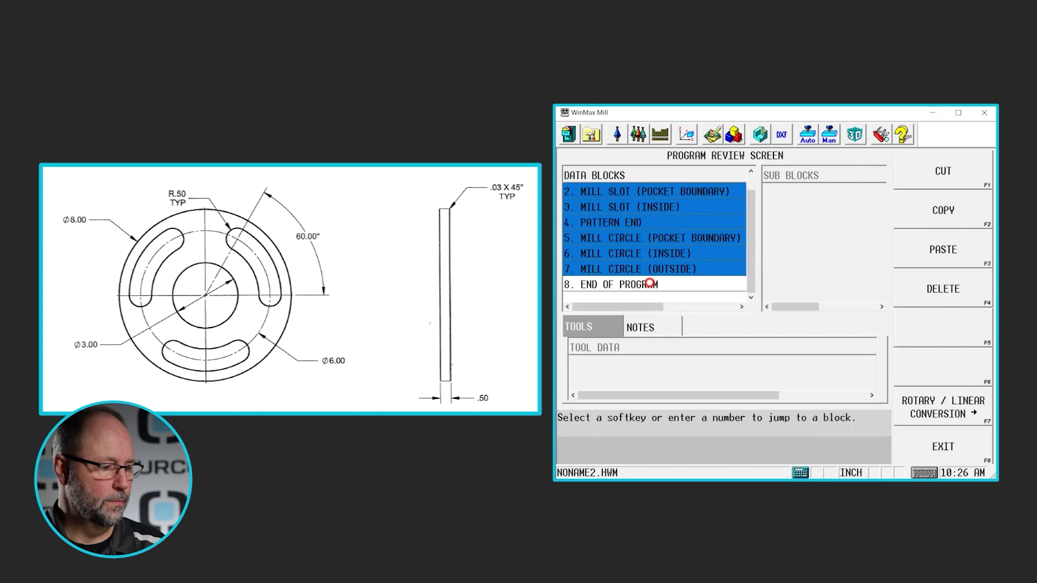
{"action": "left_click", "coordinate": [650, 283]}
{"action": "left_click", "coordinate": [955, 252]}
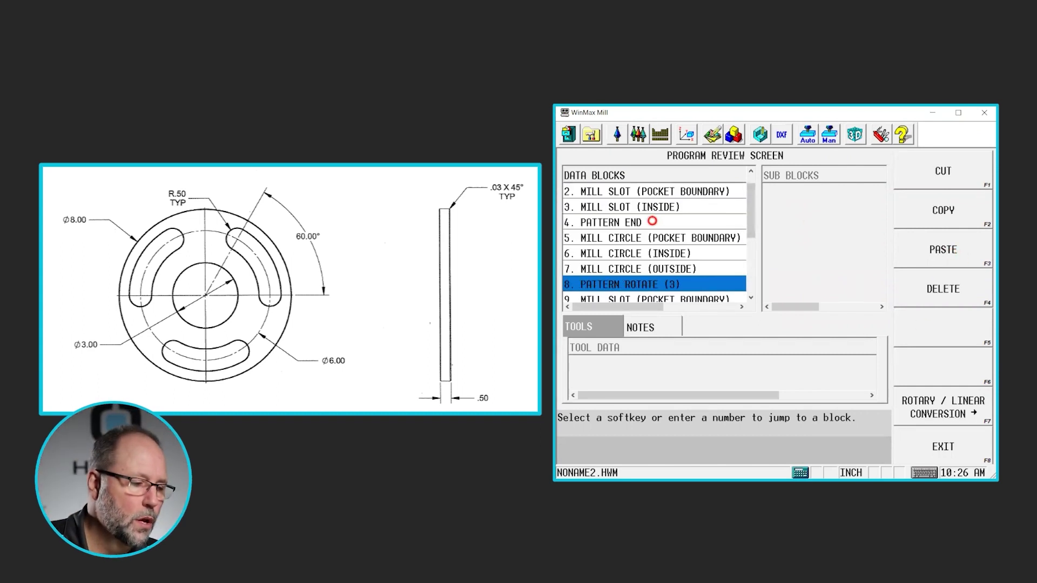
- Delete the inside mill slot chamfer block from the first rotate pattern
{"action": "scroll", "coordinate": [652, 221], "scroll_direction": "up", "scroll_amount": 1}
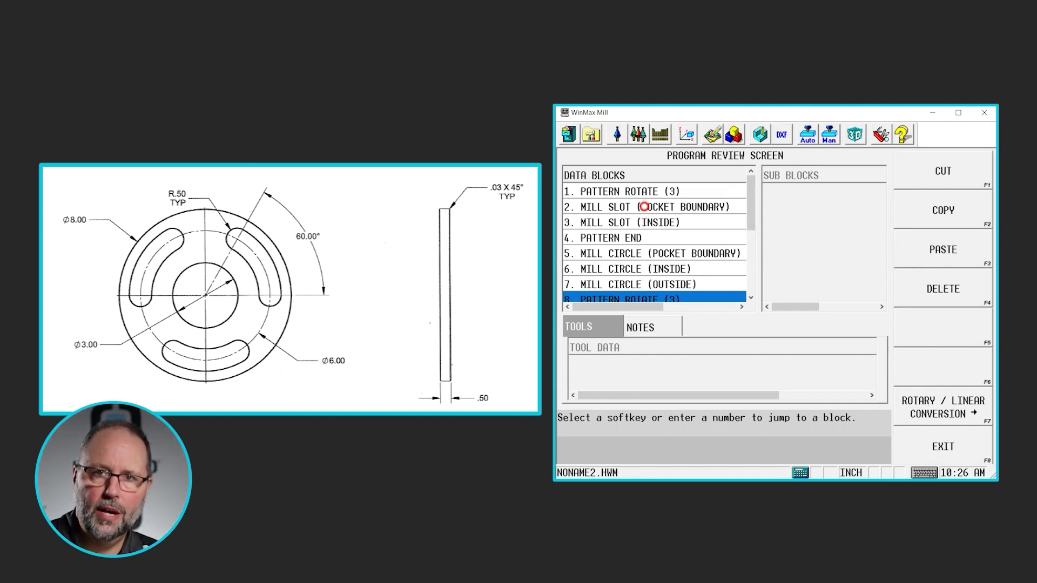
{"action": "left_click", "coordinate": [613, 222]}
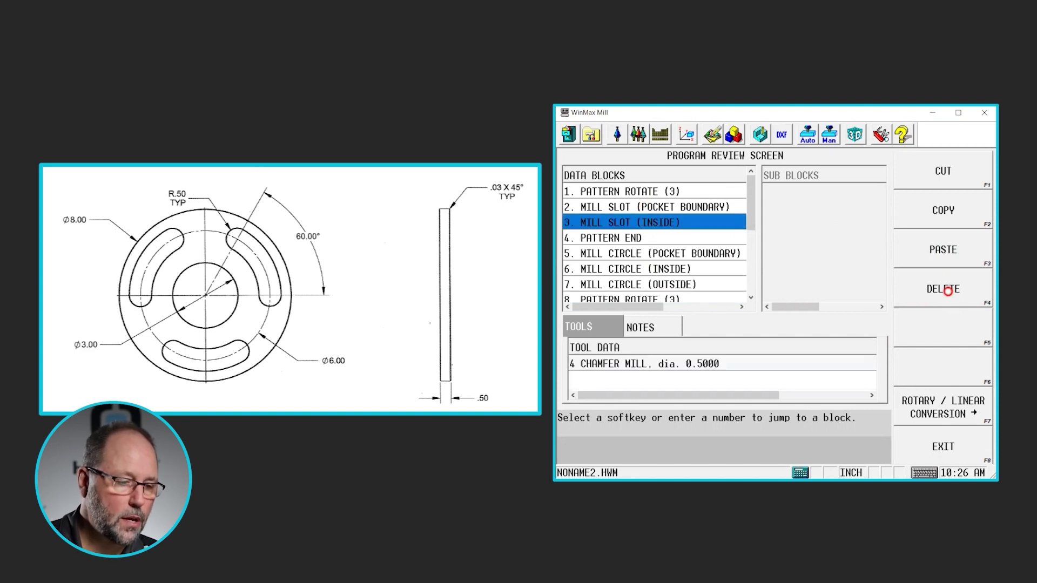
{"action": "left_click", "coordinate": [948, 292]}
{"action": "left_click", "coordinate": [695, 278]}
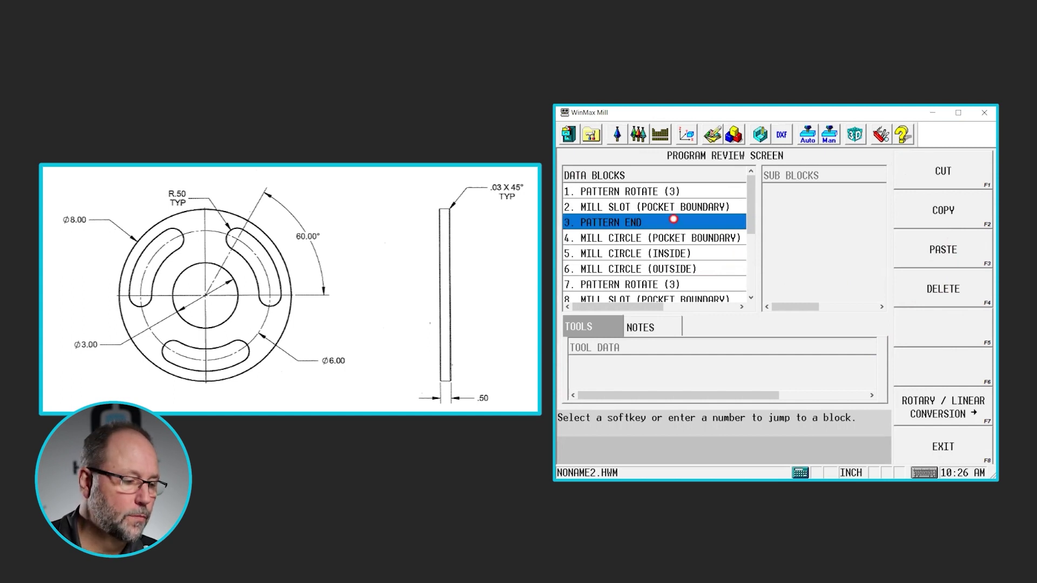
- Delete the inside and outside mill circle chamfer blocks that precede the second rotate pattern
{"action": "scroll", "coordinate": [673, 219], "scroll_direction": "down", "scroll_amount": 1}
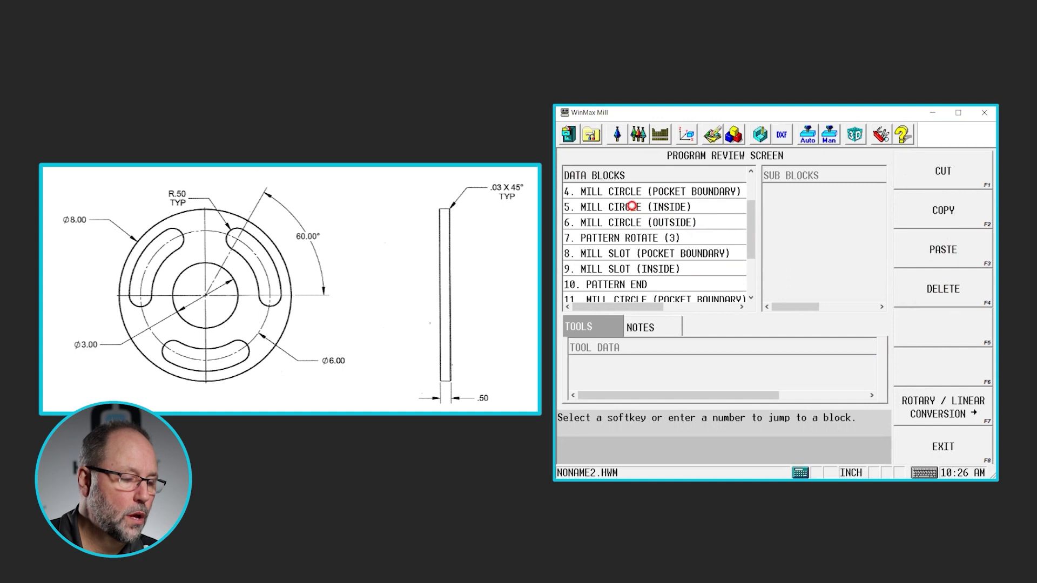
{"action": "scroll", "coordinate": [632, 206], "scroll_direction": "up", "scroll_amount": 1}
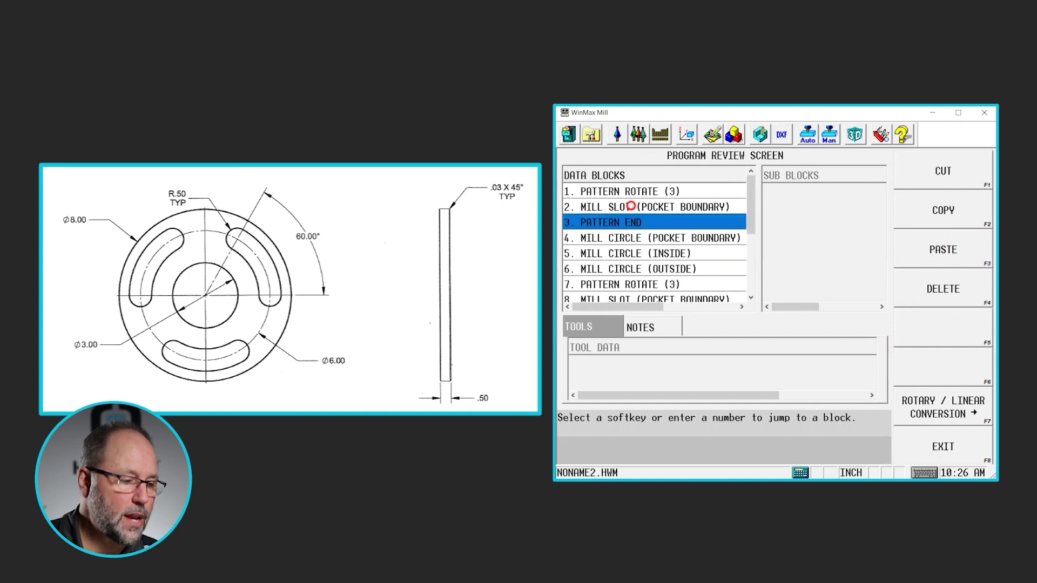
{"action": "left_click", "coordinate": [633, 254]}
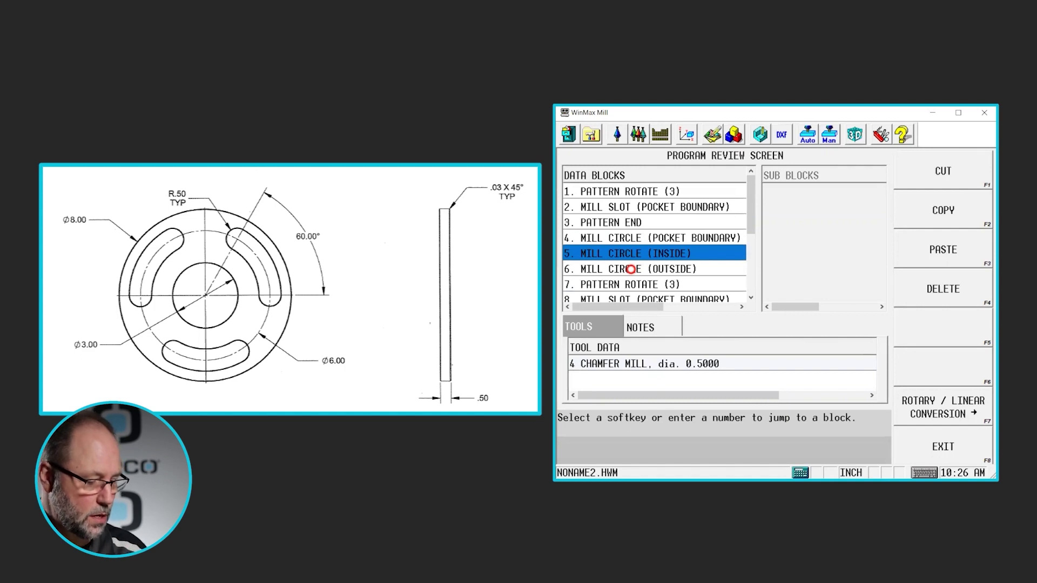
{"action": "left_click", "coordinate": [631, 269], "text": "shift"}
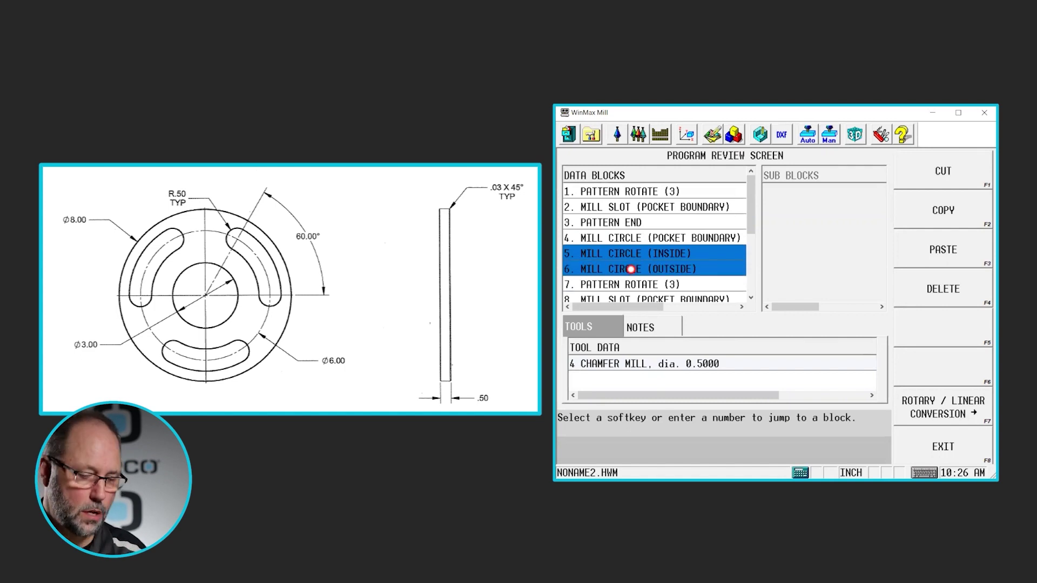
{"action": "key", "text": "F4"}
{"action": "key", "text": "Return"}
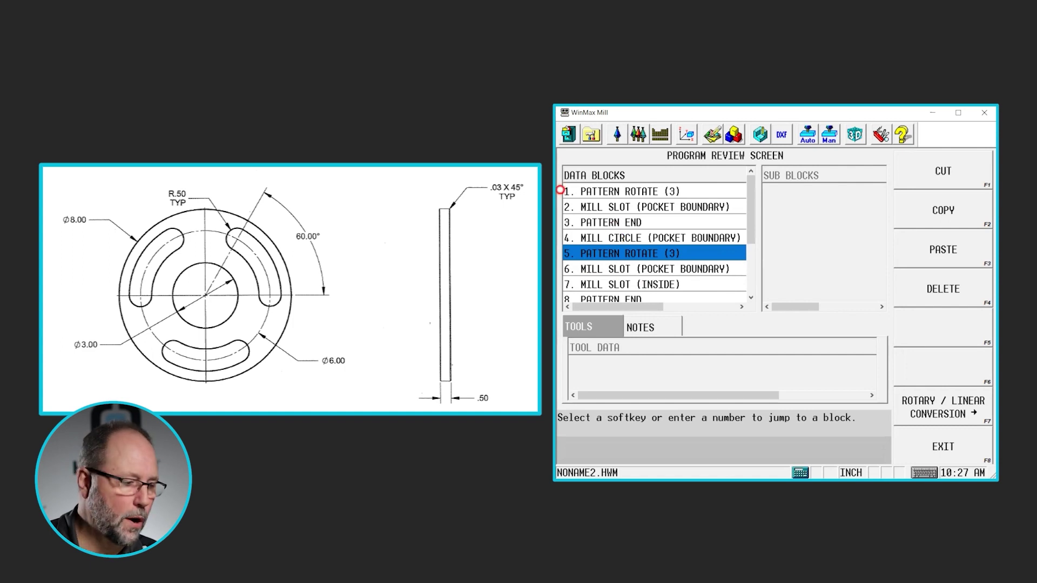
- Delete the pocket boundary mill slot block from the second rotate pattern
{"action": "scroll", "coordinate": [630, 248], "scroll_direction": "down", "scroll_amount": 1}
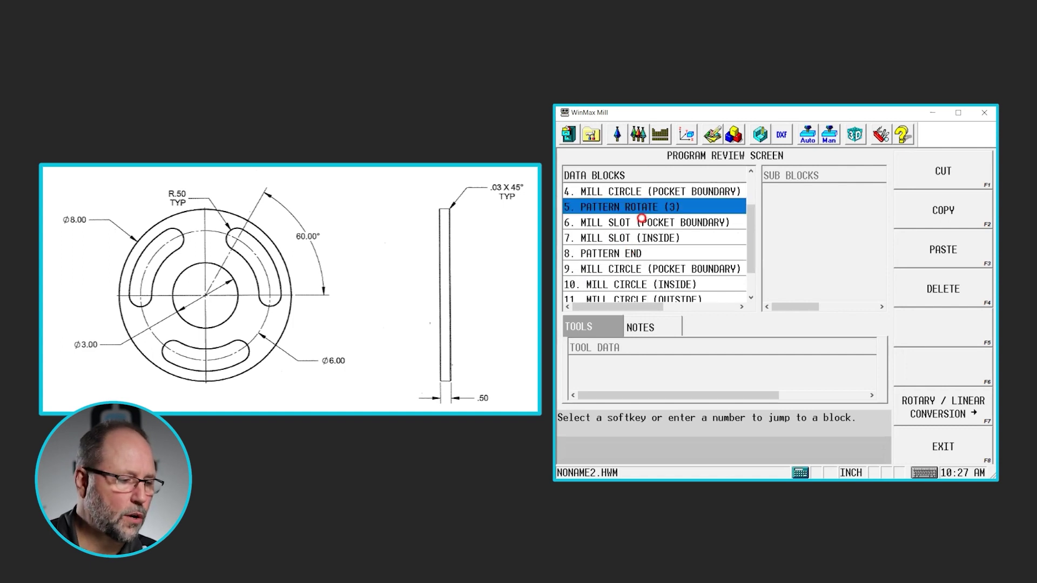
{"action": "left_click", "coordinate": [620, 223]}
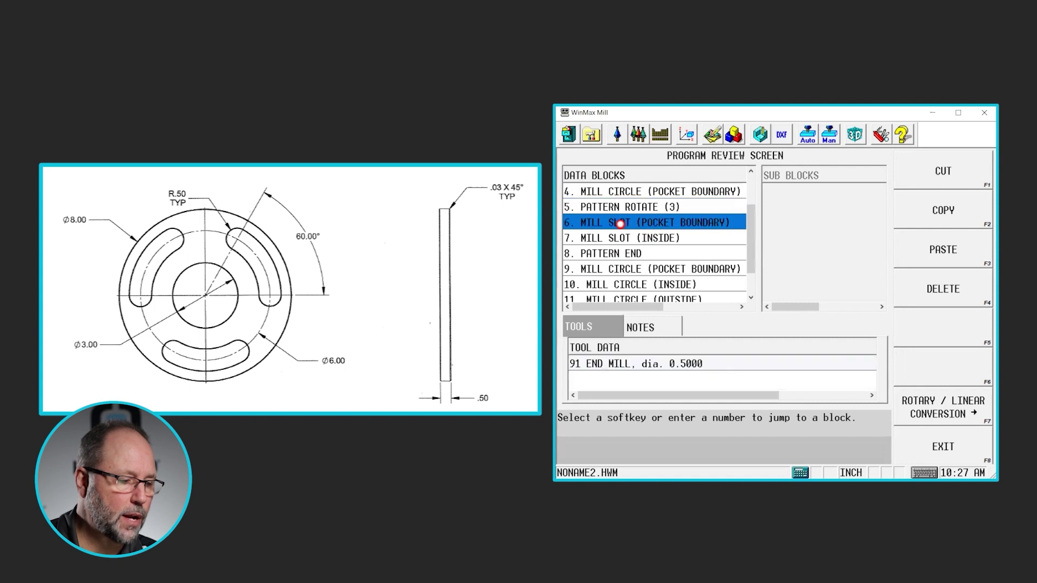
{"action": "left_click", "coordinate": [912, 287]}
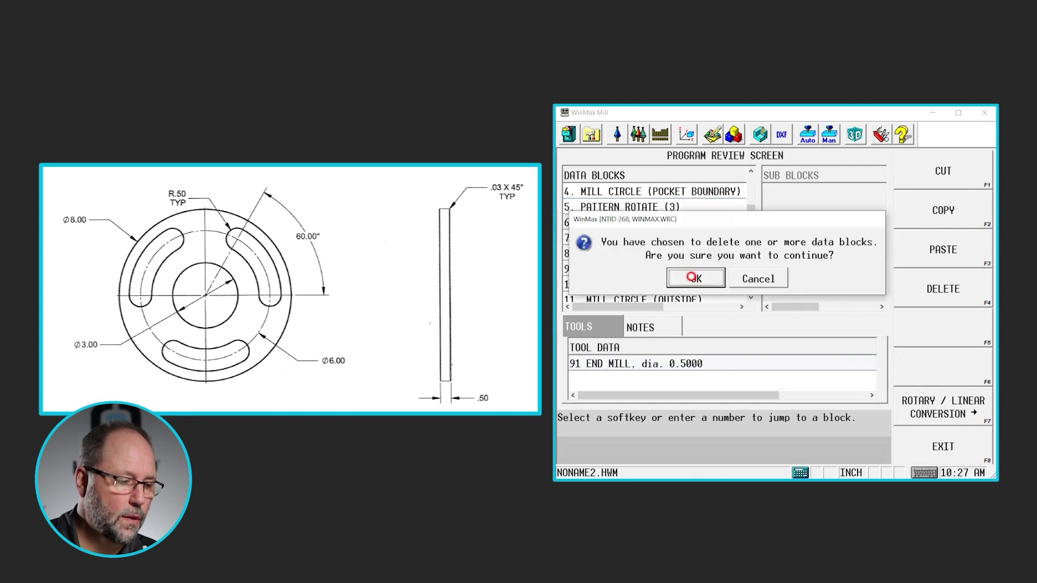
{"action": "left_click", "coordinate": [697, 278]}
- Delete the pocket boundary mill circle block that follows the second rotate pattern
{"action": "scroll", "coordinate": [699, 252], "scroll_direction": "down", "scroll_amount": 1}
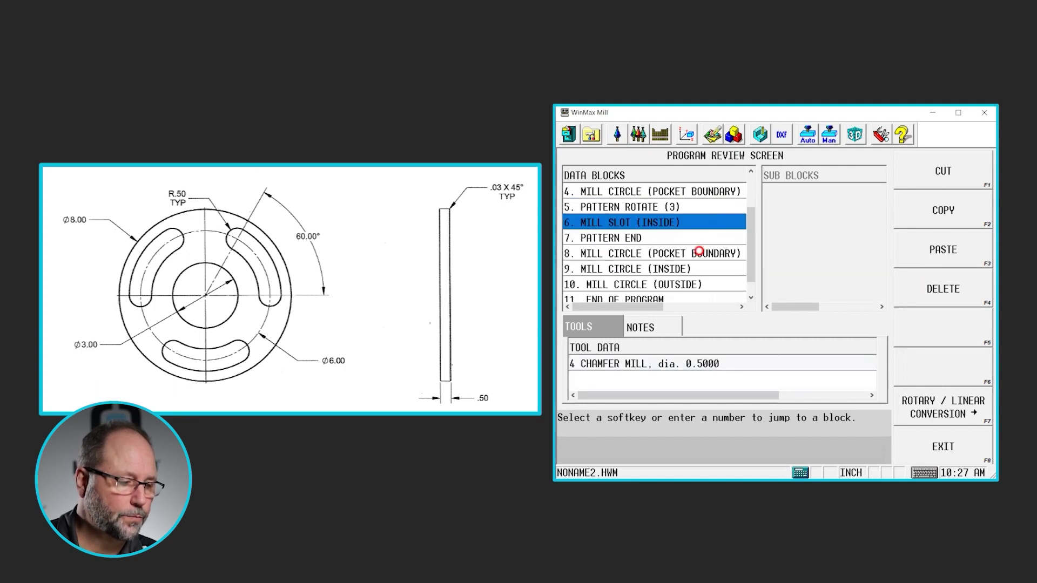
{"action": "left_click", "coordinate": [661, 255]}
{"action": "left_click", "coordinate": [927, 283]}
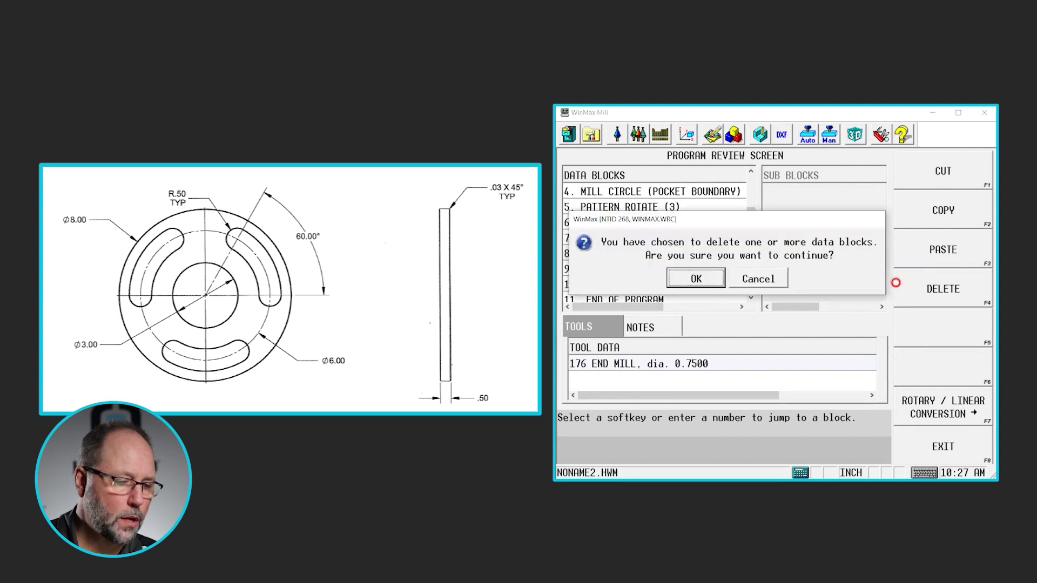
{"action": "left_click", "coordinate": [695, 277]}
{"action": "scroll", "coordinate": [690, 274], "scroll_direction": "down", "scroll_amount": 1}
{"action": "scroll", "coordinate": [700, 246], "scroll_direction": "down", "scroll_amount": 2}
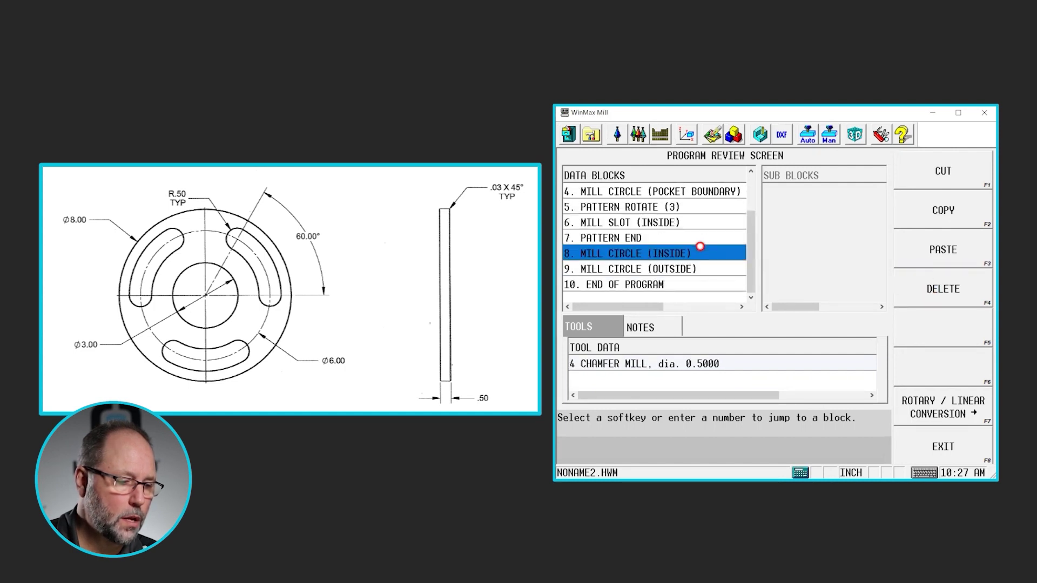